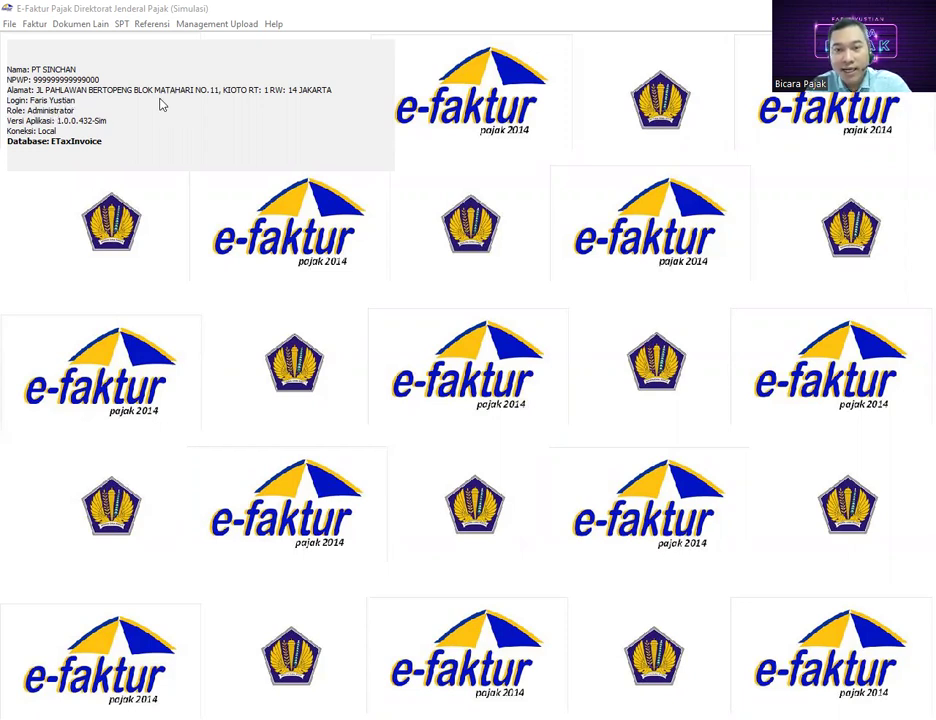
# Open Referensi > Administrasi User and refresh the Daftar User list of registered users
pyautogui.click(155, 25)
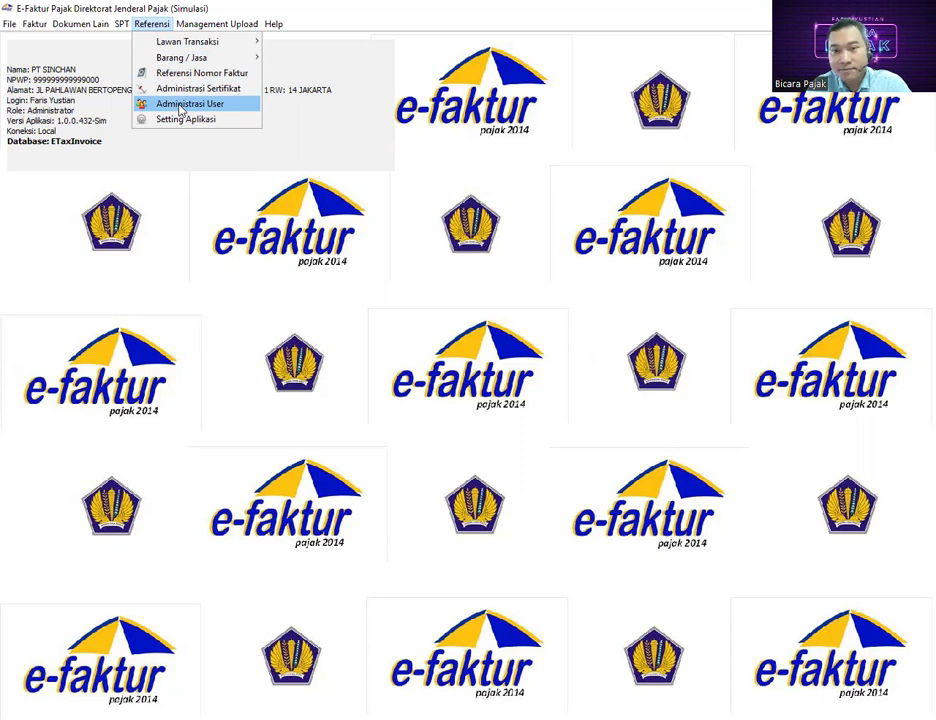
pyautogui.click(181, 110)
pyautogui.moveTo(181, 41); pyautogui.dragTo(443, 67)
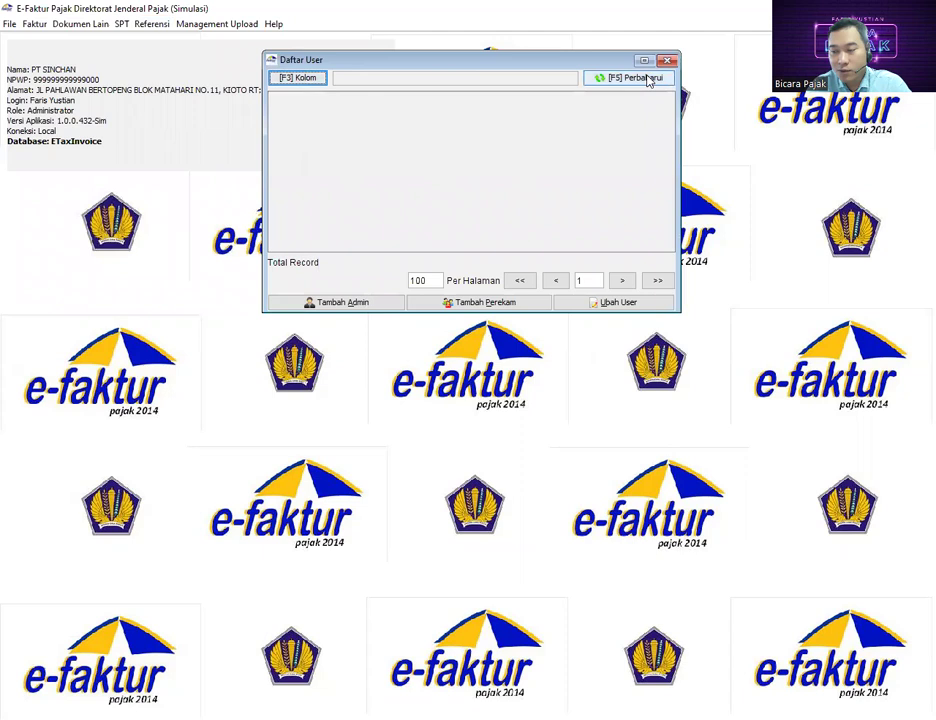
pyautogui.click(610, 79)
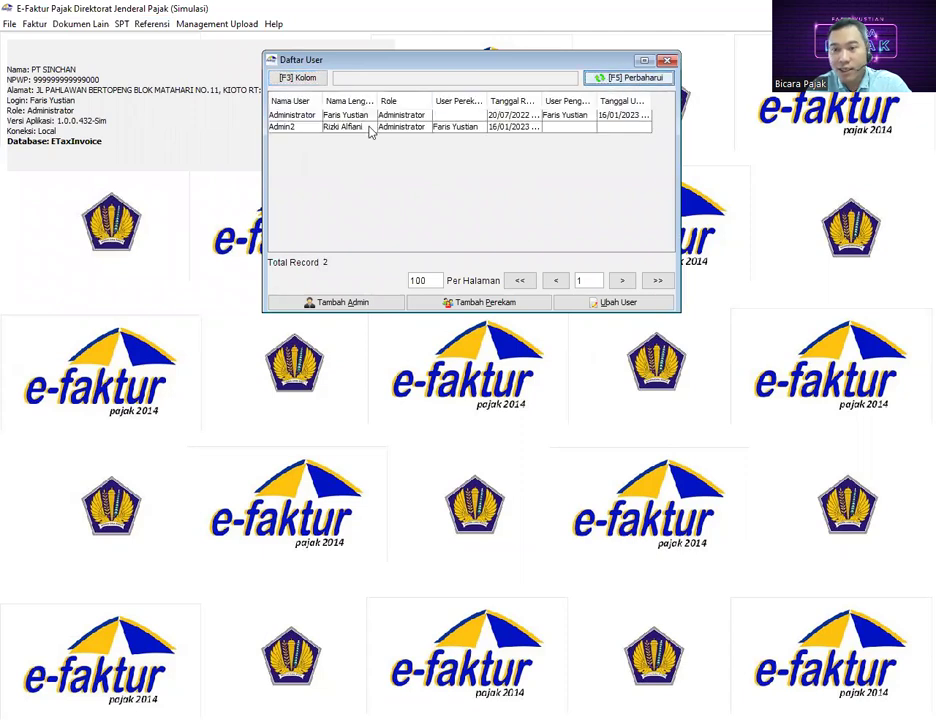
# Select the Administrator and Admin2 user rows in turn, ending on Administrator
pyautogui.click(320, 116)
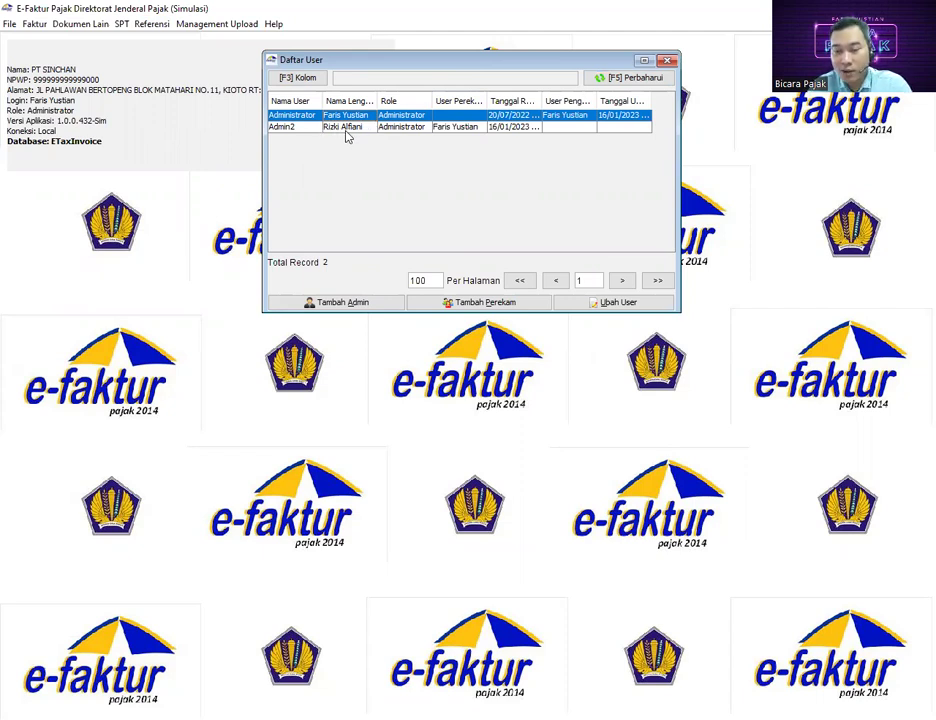
pyautogui.click(350, 130)
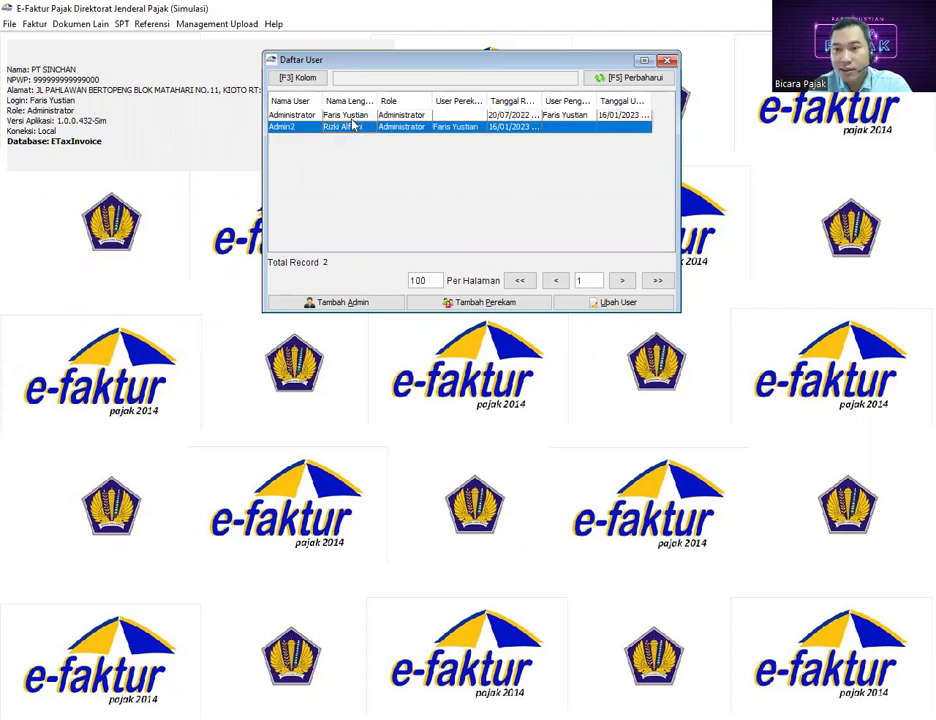
pyautogui.click(348, 118)
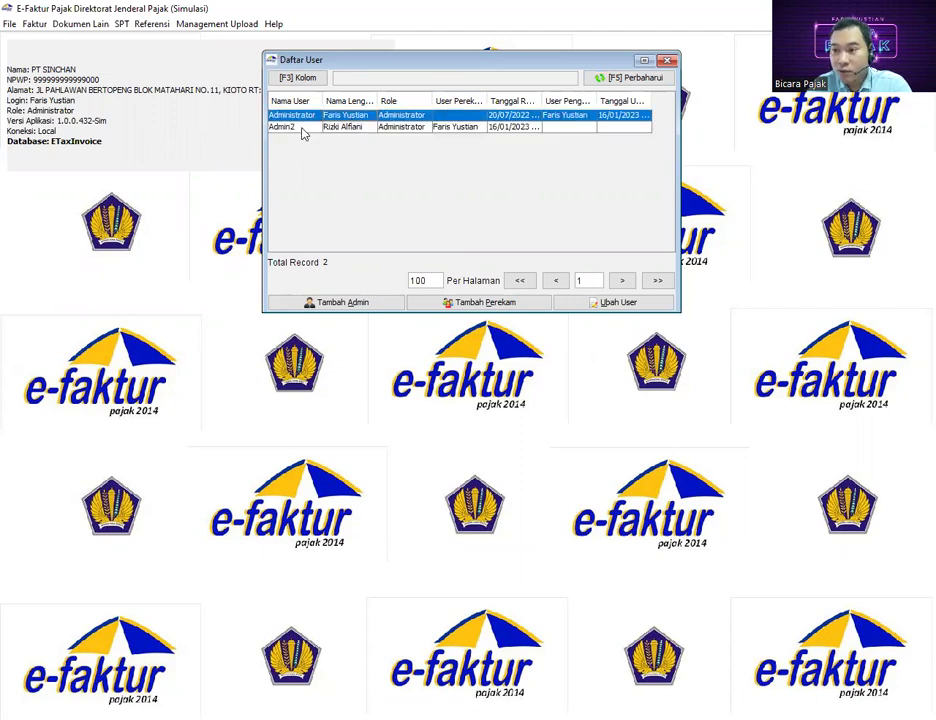
pyautogui.click(303, 133)
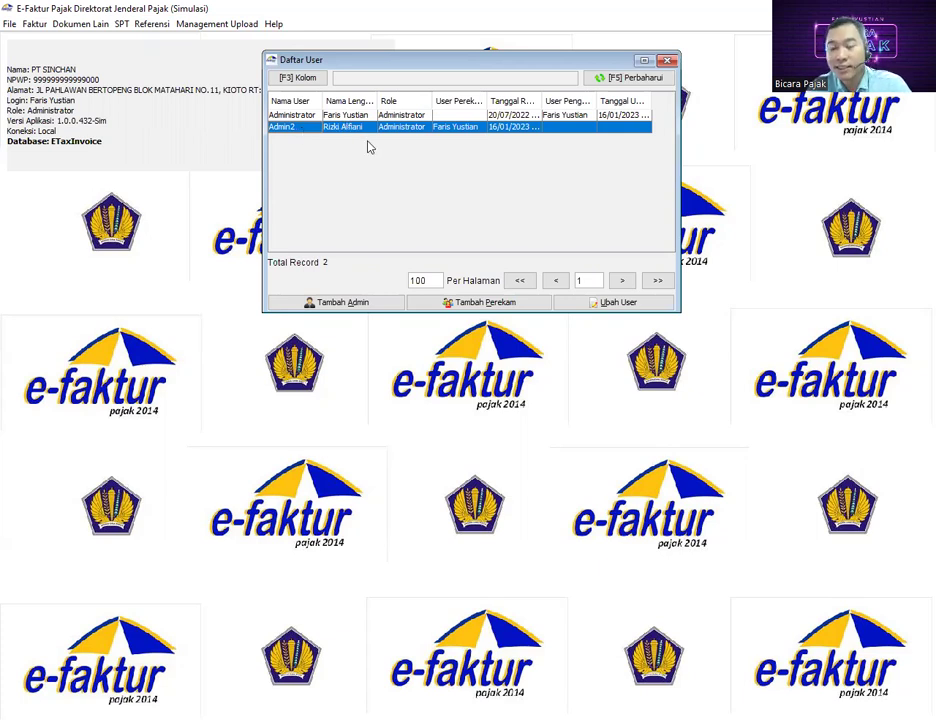
pyautogui.click(358, 116)
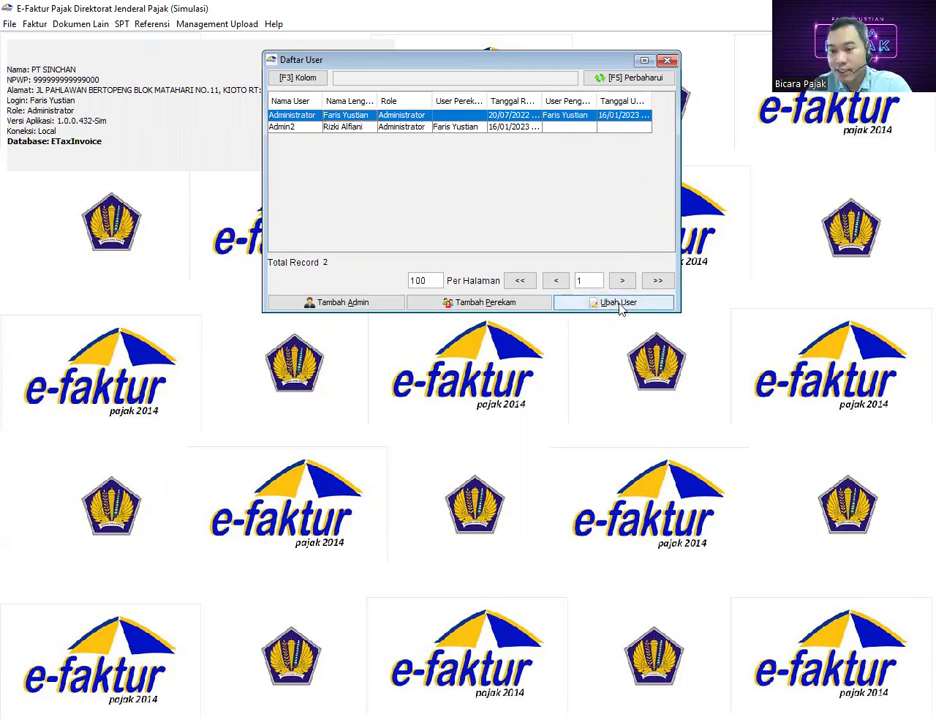
# Replace the Administrator account's Nama Lengkap with the new user's full name and register the change
pyautogui.click(620, 305)
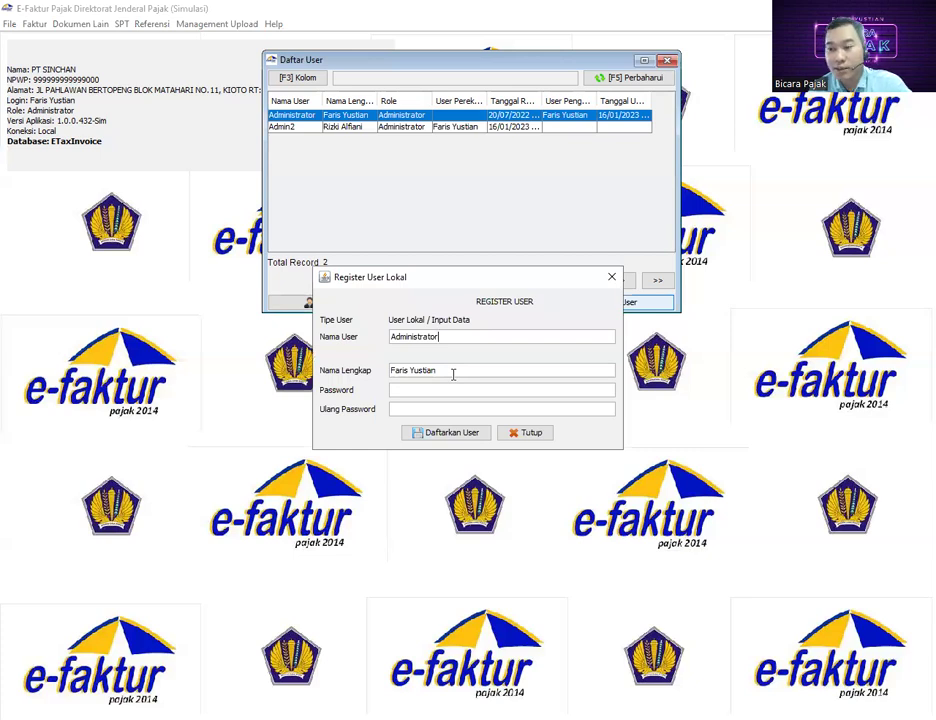
pyautogui.moveTo(457, 371); pyautogui.dragTo(368, 371)
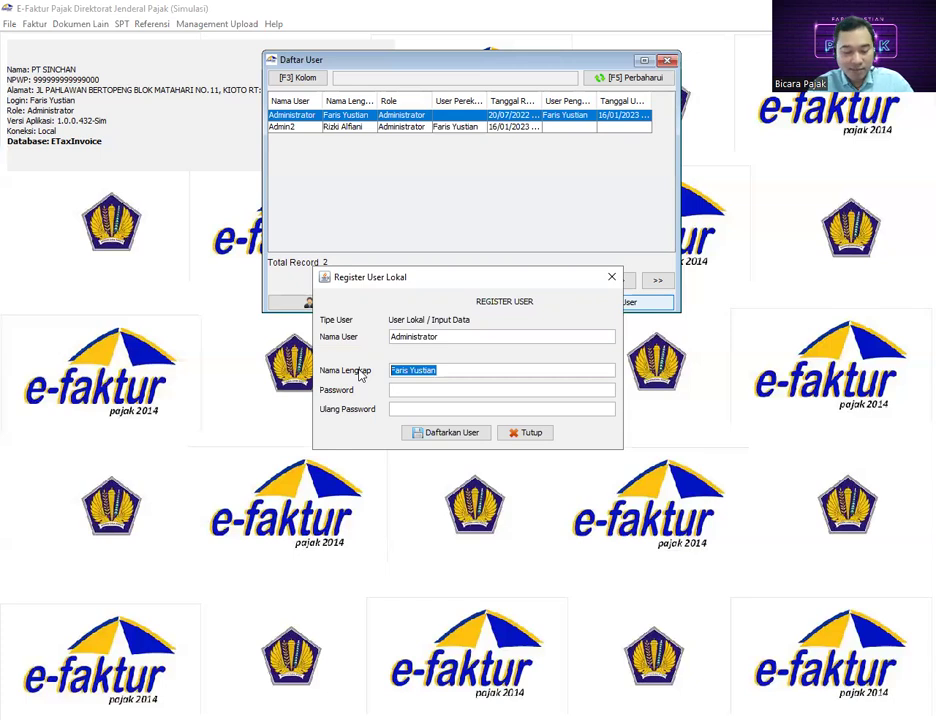
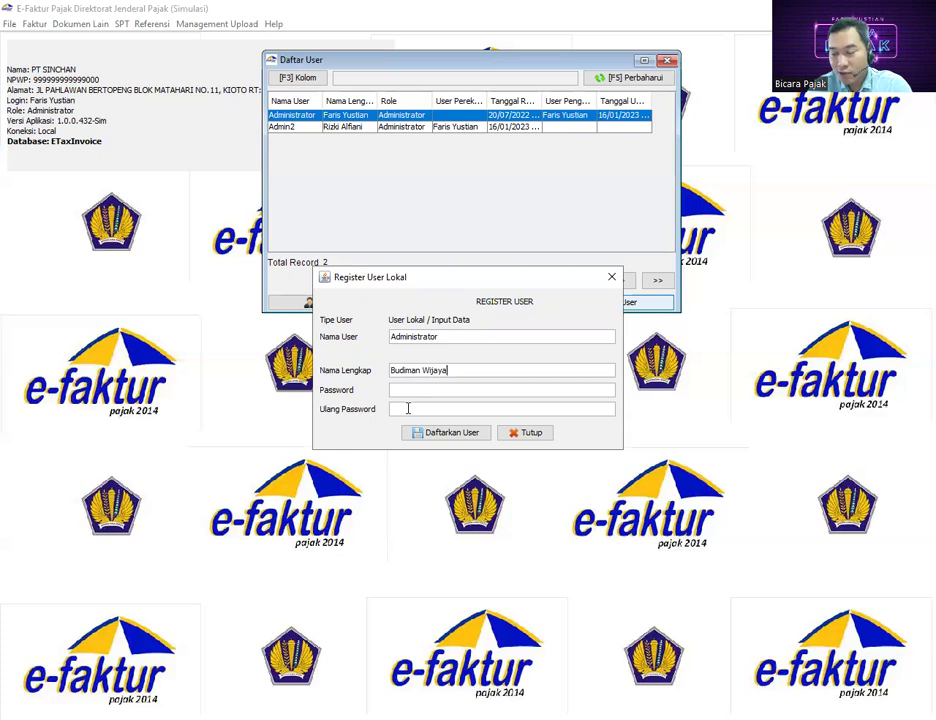
pyautogui.click(452, 433)
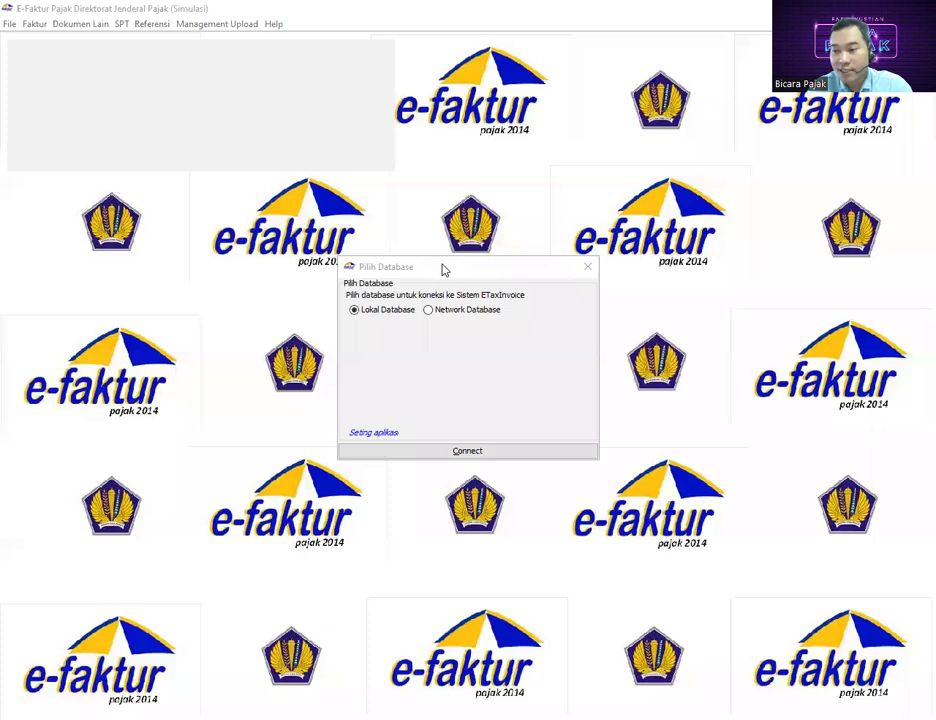
# Connect to Lokal Database and log in as Administrator with the account credentials
pyautogui.moveTo(441, 267); pyautogui.dragTo(451, 152)
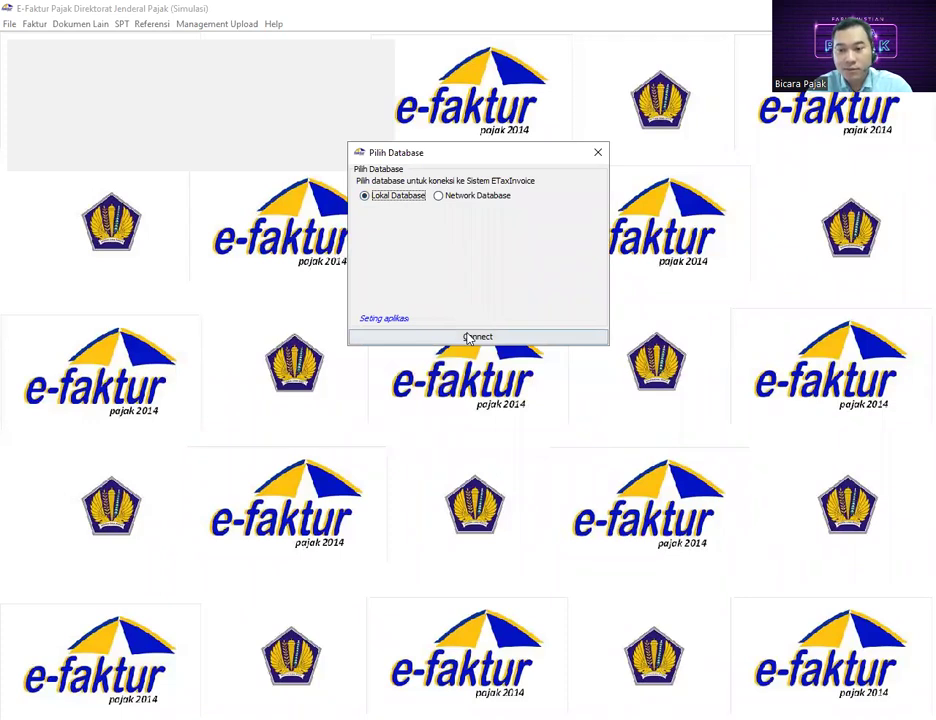
pyautogui.click(477, 337)
pyautogui.write('Admi')
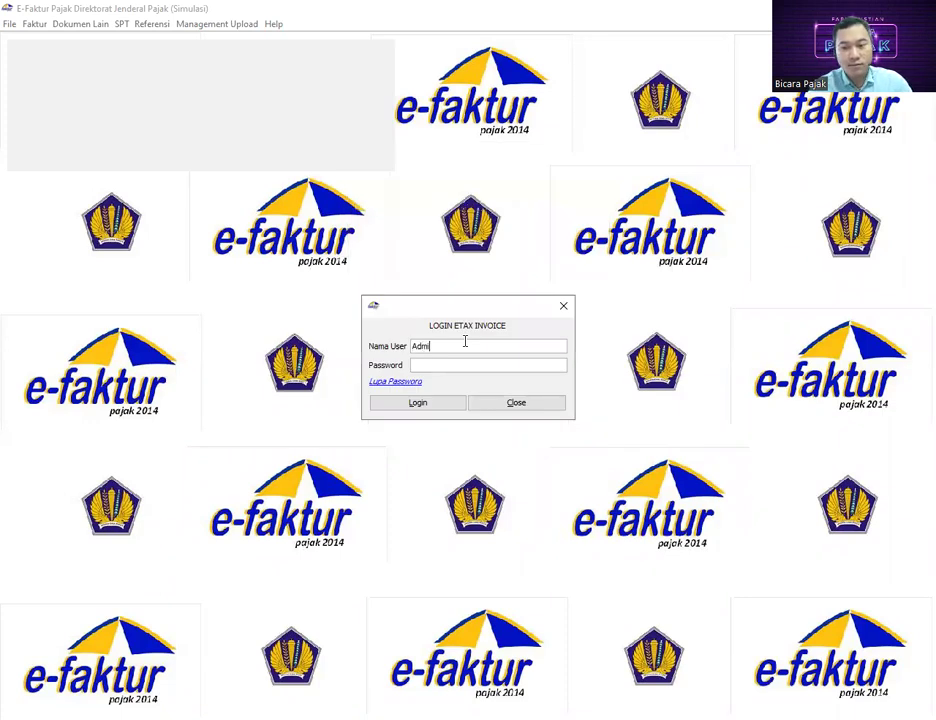
pyautogui.write('nistrator')
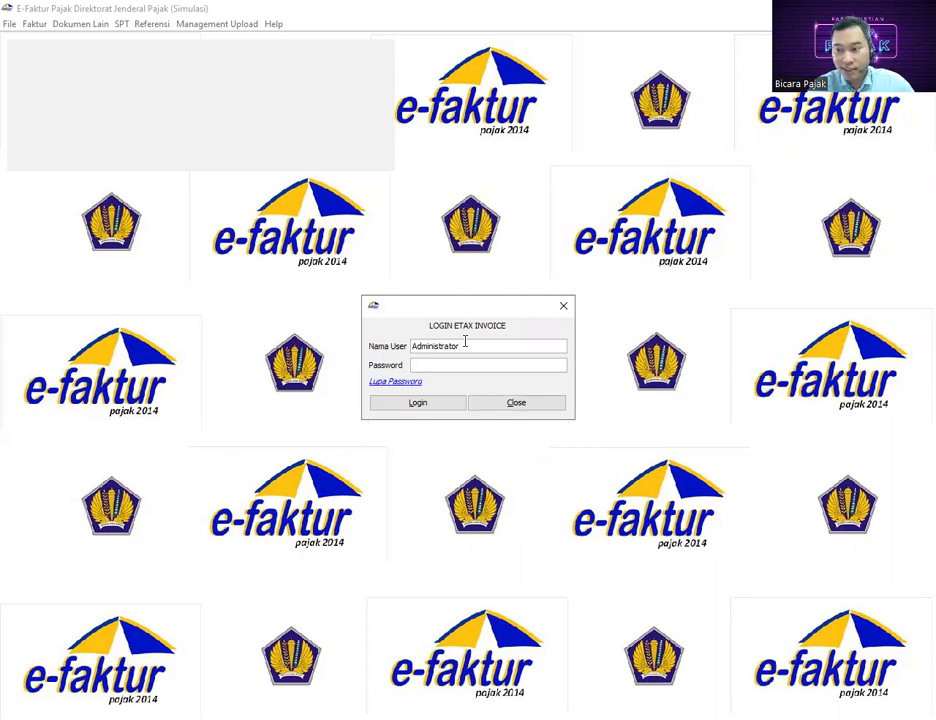
pyautogui.write('123')
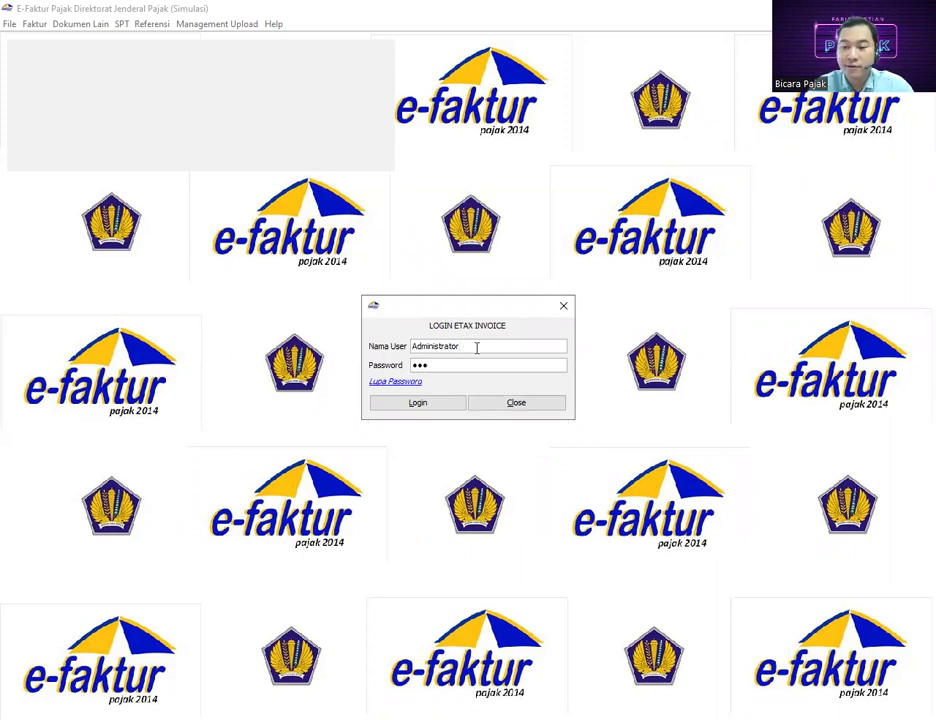
pyautogui.click(441, 411)
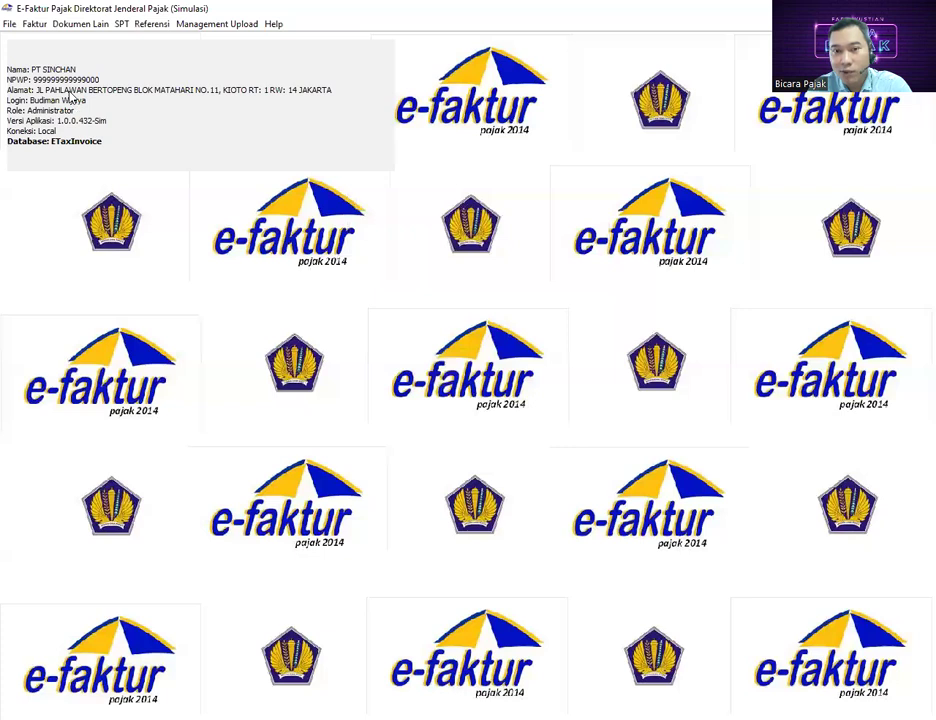
# Open Faktur > Pajak Keluaran > Administrasi Faktur and refresh the output invoice list
pyautogui.click(34, 23)
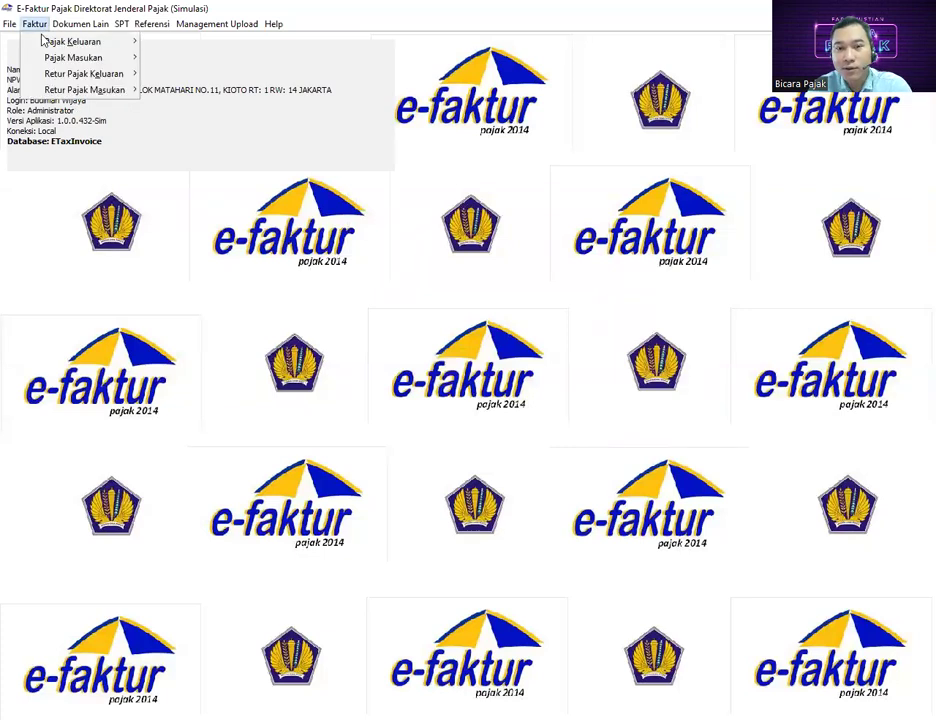
pyautogui.moveTo(43, 40)
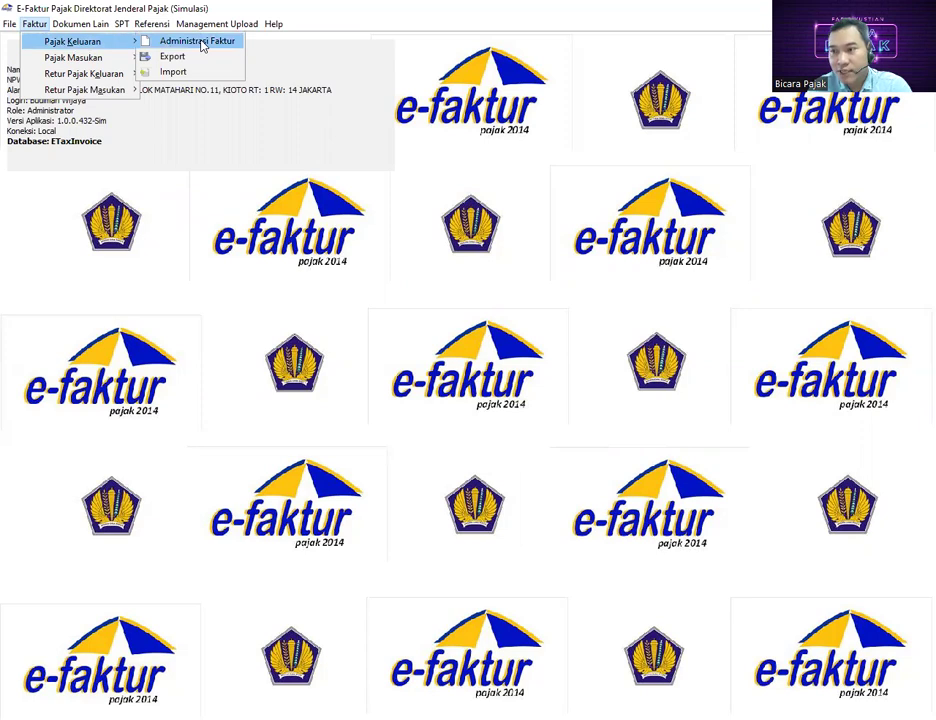
pyautogui.click(201, 42)
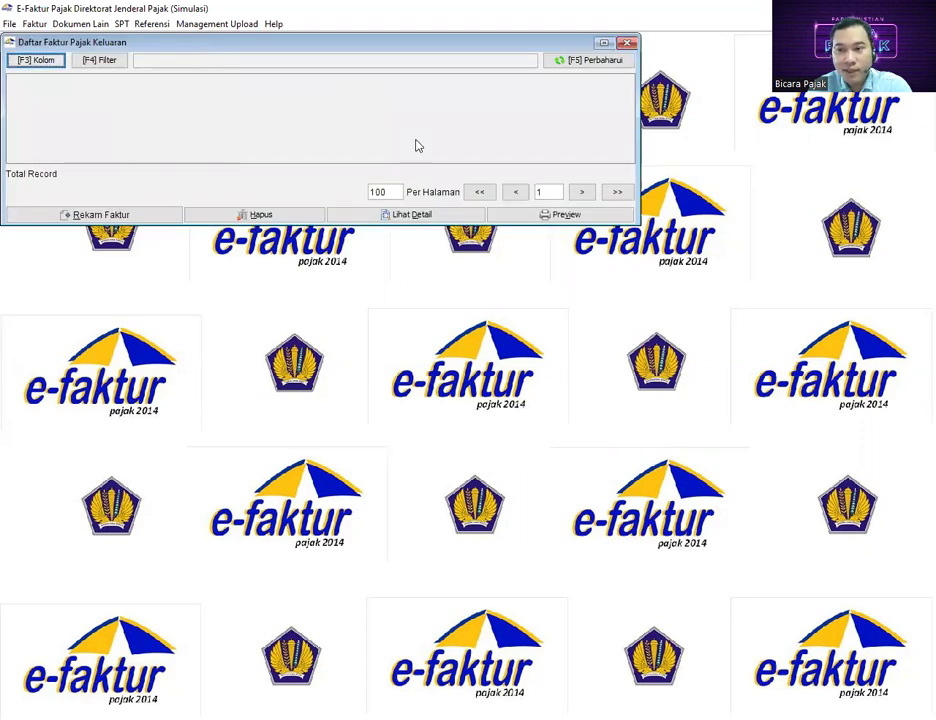
pyautogui.click(577, 62)
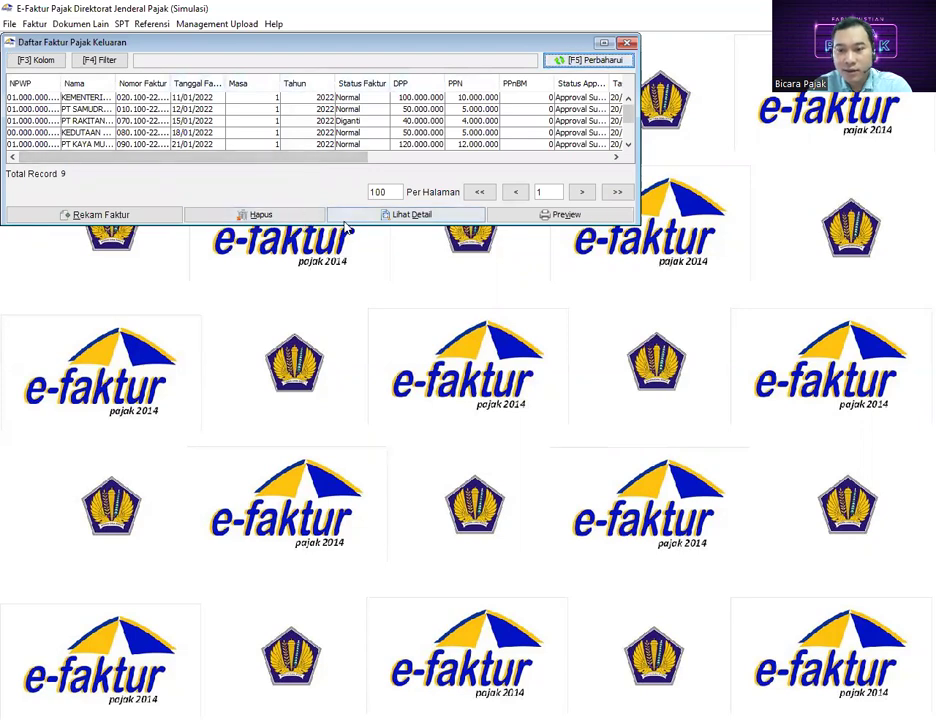
# Enlarge the invoice list window, select the last invoice, and start a new entry with Rekam Faktur
pyautogui.moveTo(342, 221); pyautogui.dragTo(340, 422)
pyautogui.moveTo(347, 353); pyautogui.dragTo(513, 369)
pyautogui.moveTo(520, 97); pyautogui.dragTo(519, 176)
pyautogui.click(504, 192)
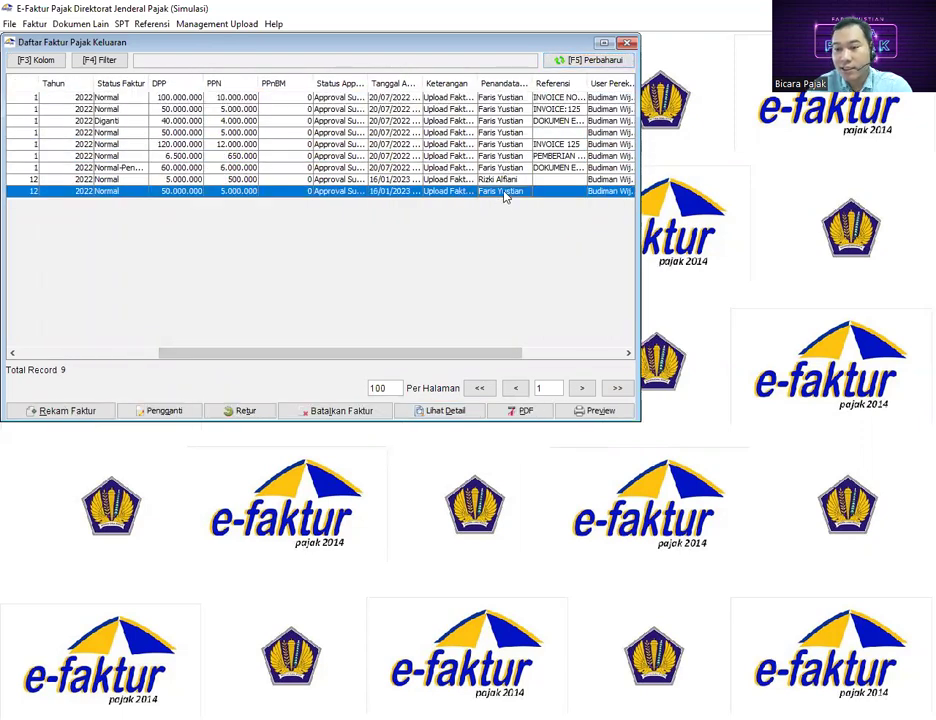
pyautogui.click(70, 410)
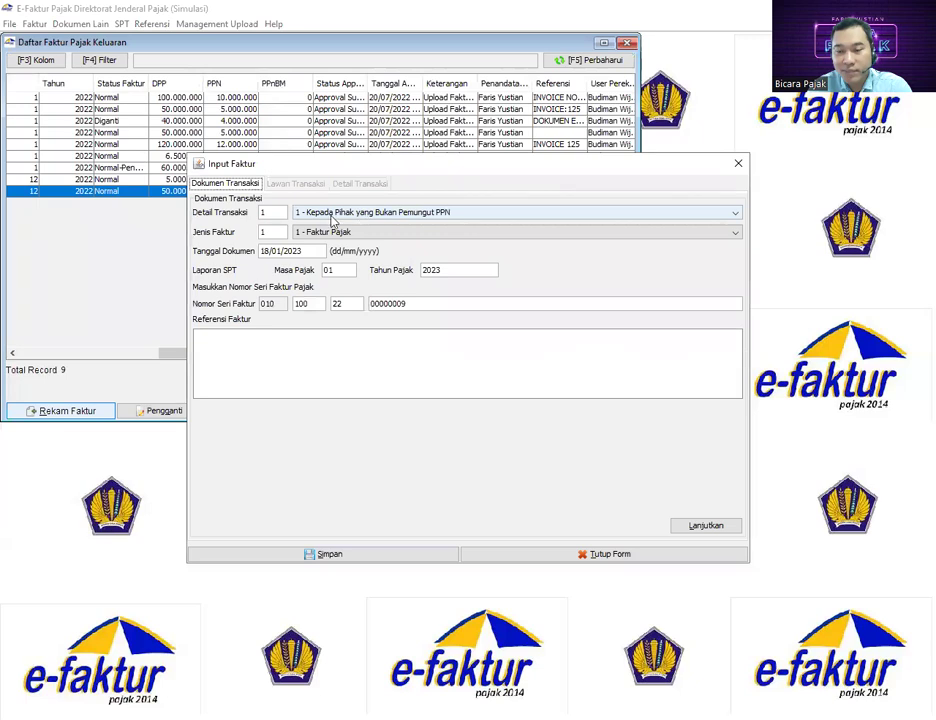
# Keep type 1 - Faktur Pajak, date it 31/12/2022 in period 12/2022, and continue
pyautogui.click(317, 231)
pyautogui.click(305, 242)
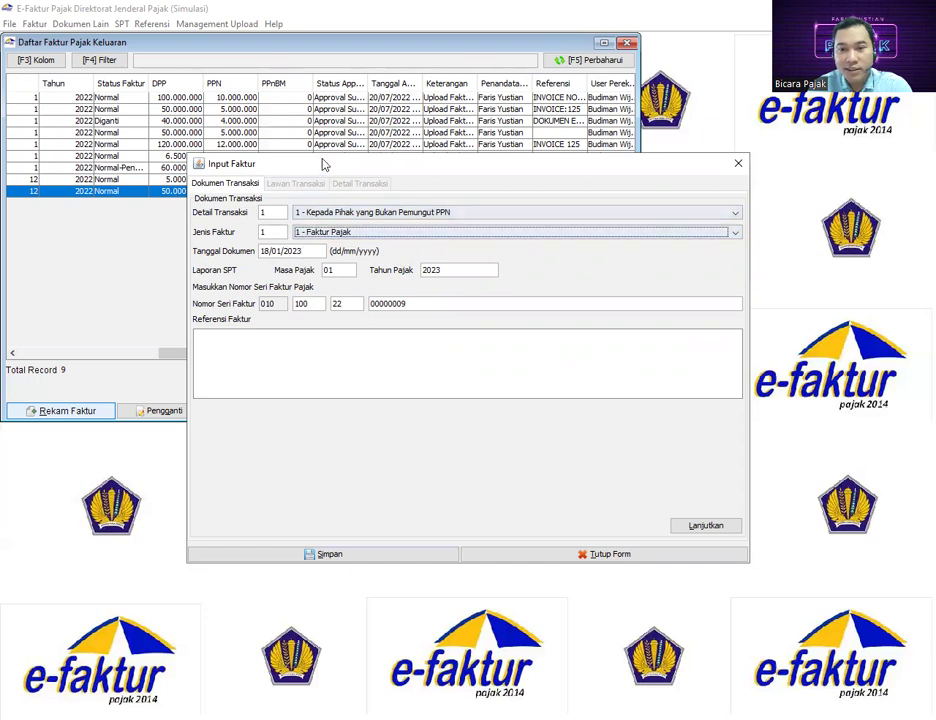
pyautogui.moveTo(324, 161); pyautogui.dragTo(332, 177)
pyautogui.moveTo(317, 267); pyautogui.dragTo(187, 266)
pyautogui.write('310')
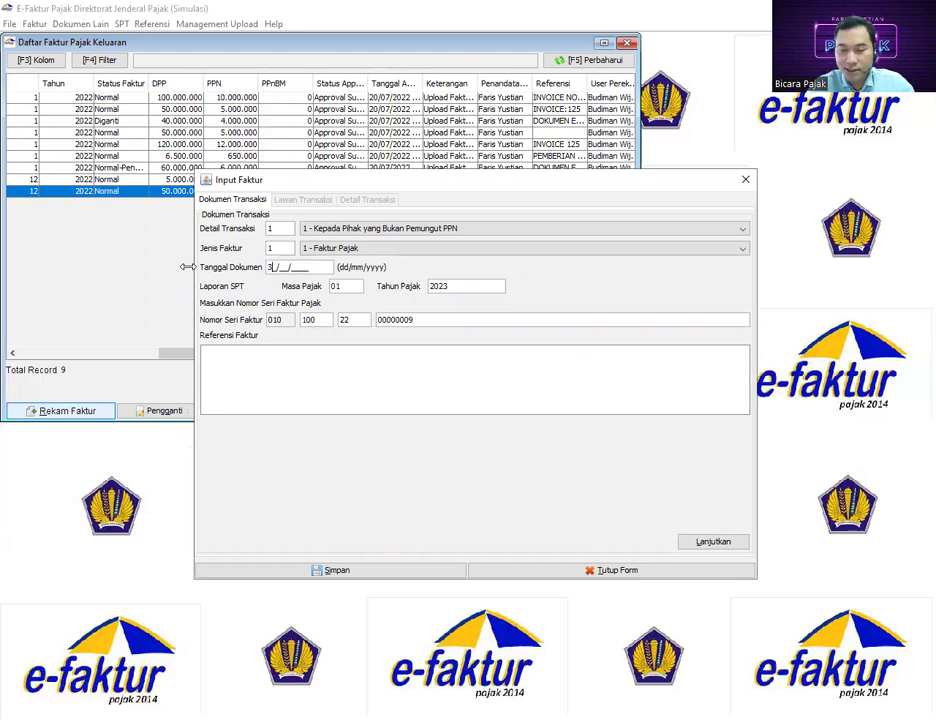
pyautogui.press('BackSpace')
pyautogui.write('12/')
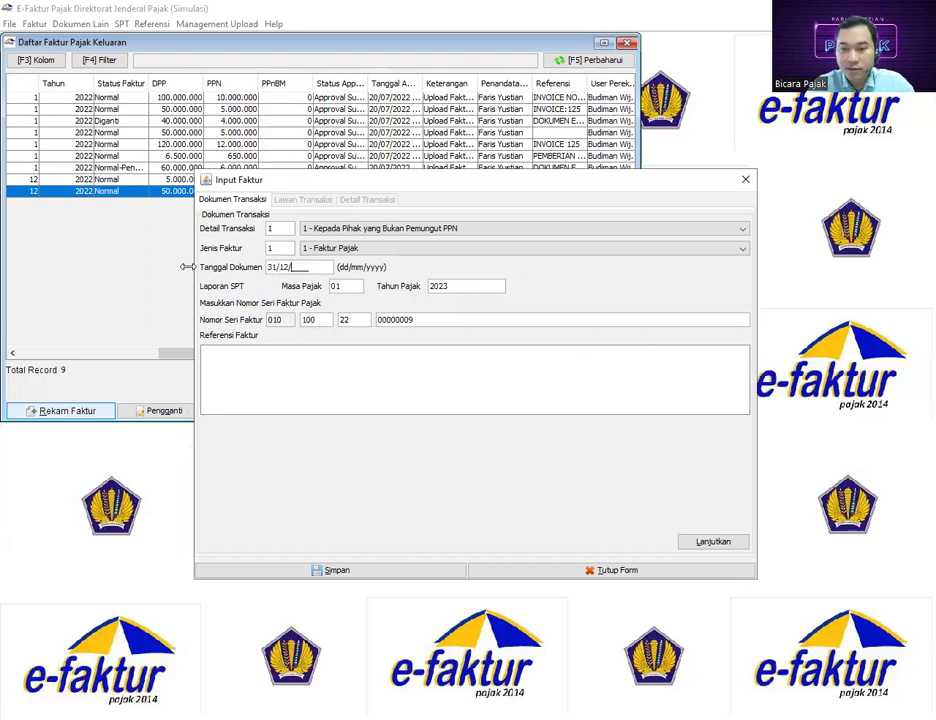
pyautogui.write('2022')
pyautogui.click(346, 288)
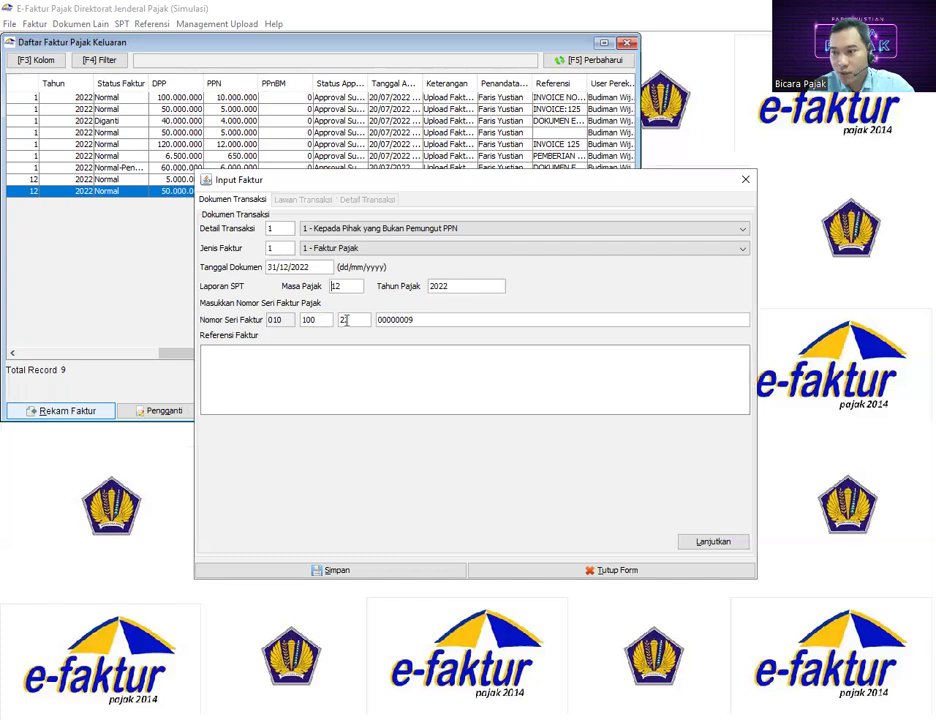
pyautogui.moveTo(357, 320); pyautogui.dragTo(335, 320)
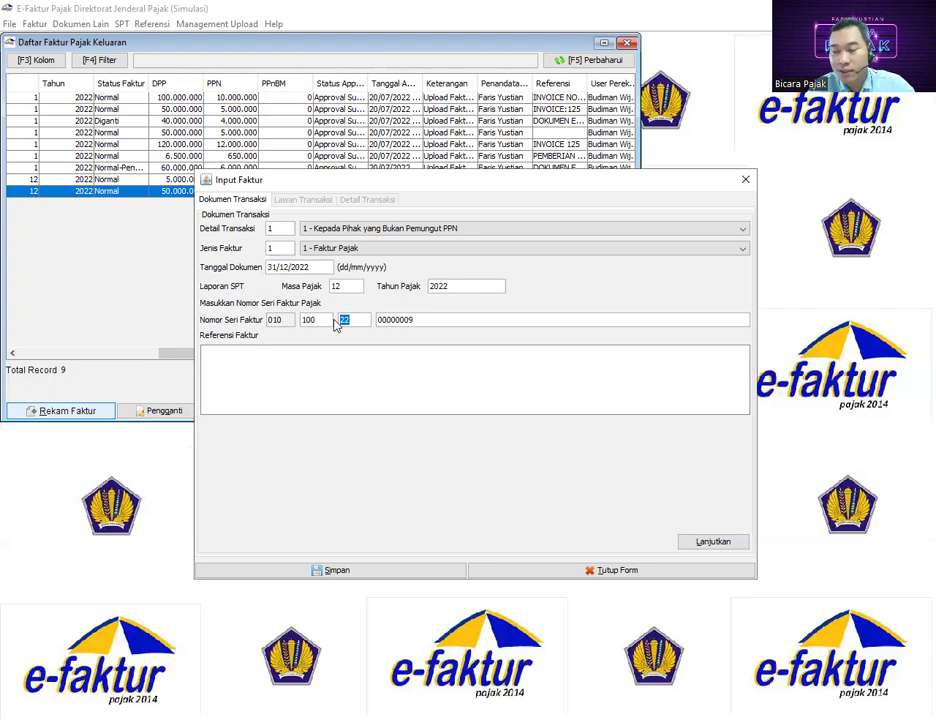
pyautogui.click(712, 541)
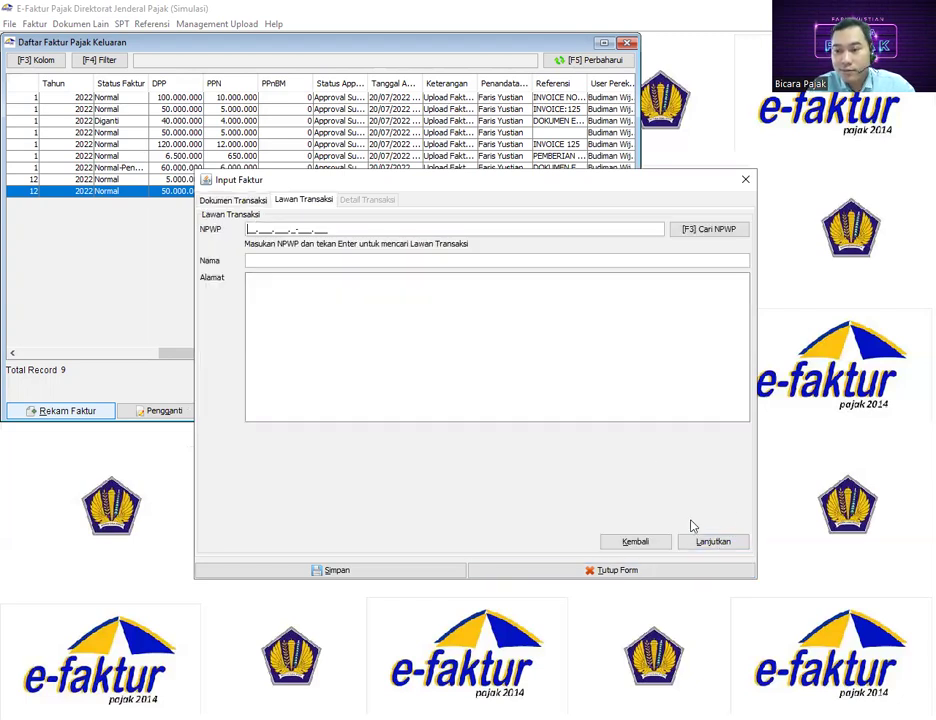
# Choose PT SAMUDRA LUAS from the saved counterparties as the buyer and continue
pyautogui.click(712, 229)
pyautogui.click(628, 274)
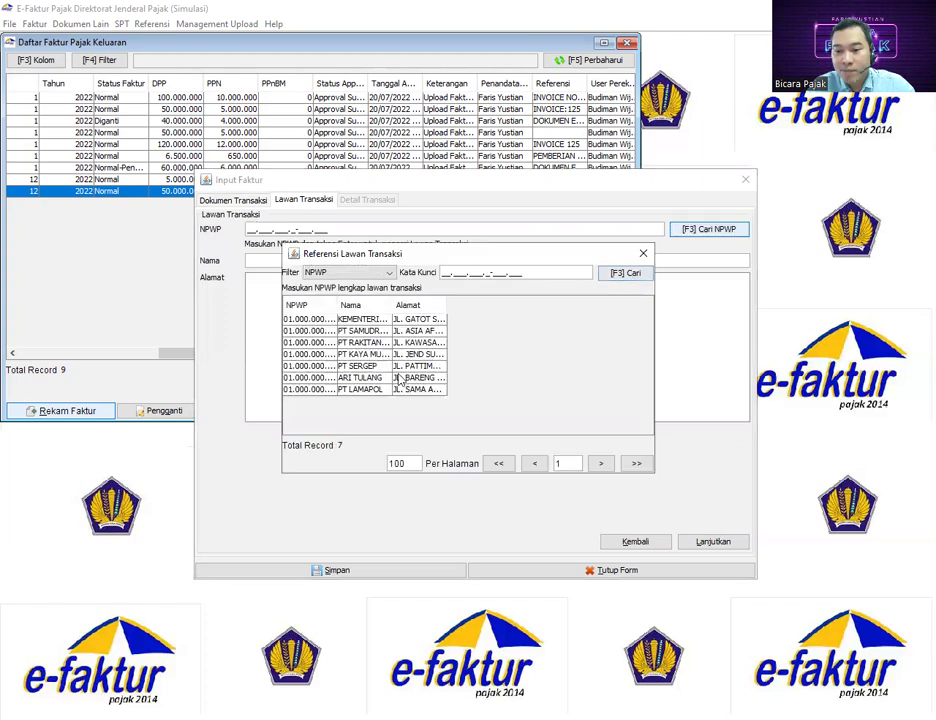
pyautogui.doubleClick(312, 330)
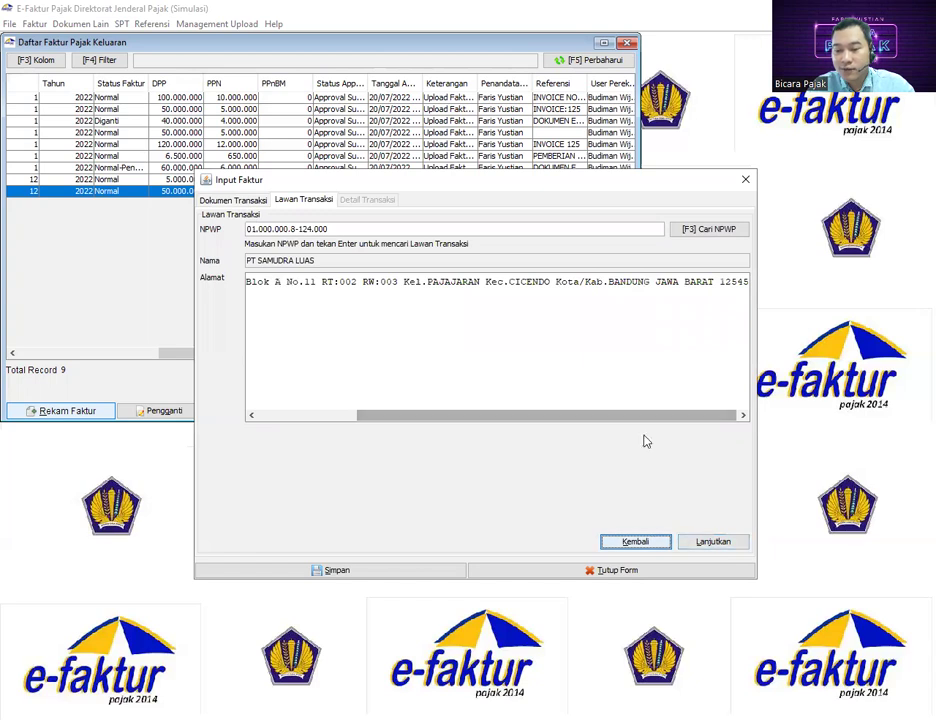
pyautogui.click(705, 543)
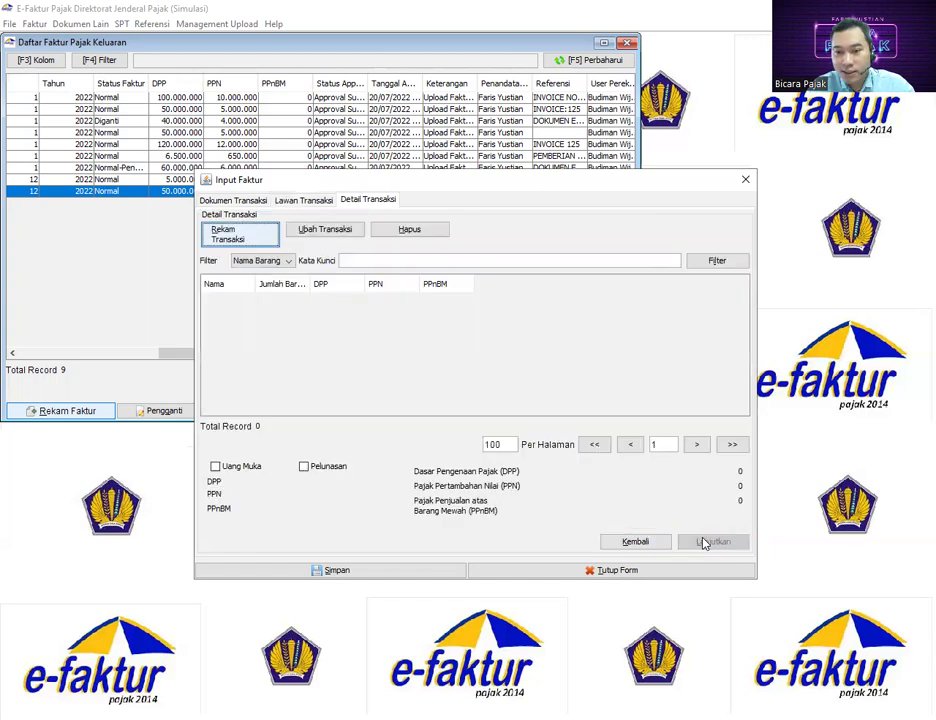
# Add a new transaction item named LEMARI PENDINGIN
pyautogui.click(231, 238)
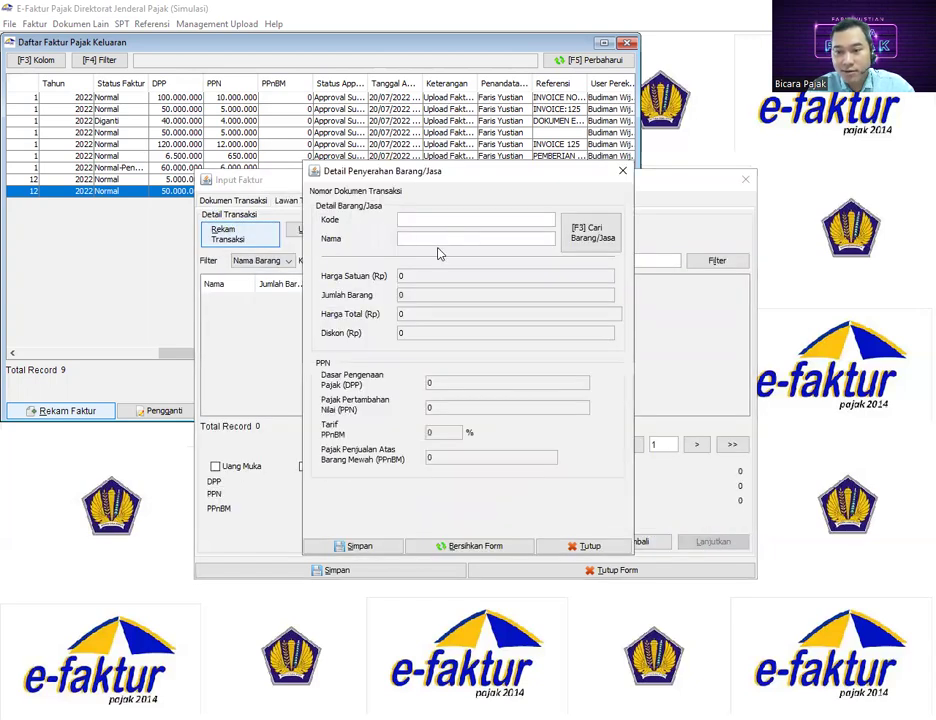
pyautogui.click(434, 240)
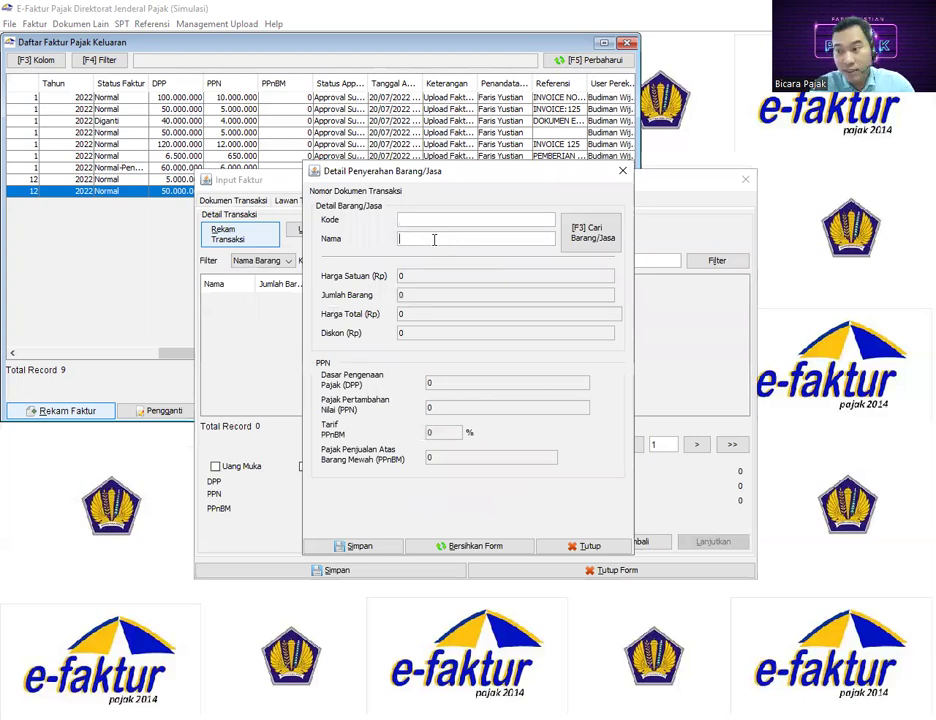
pyautogui.write('LEMARI PENDI')
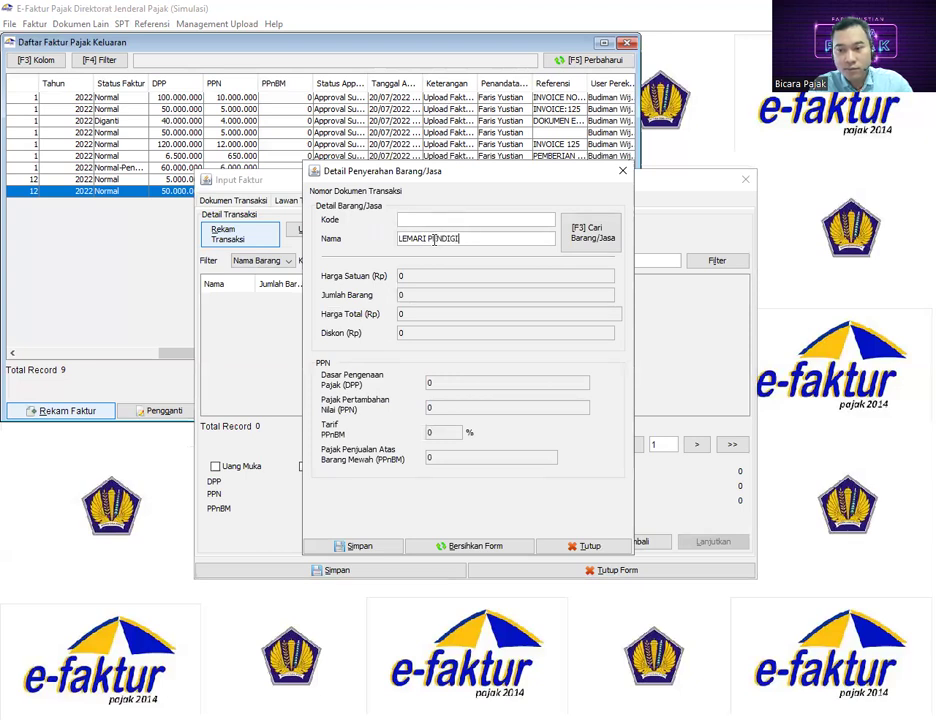
pyautogui.write('NGIN')
pyautogui.press('Return')
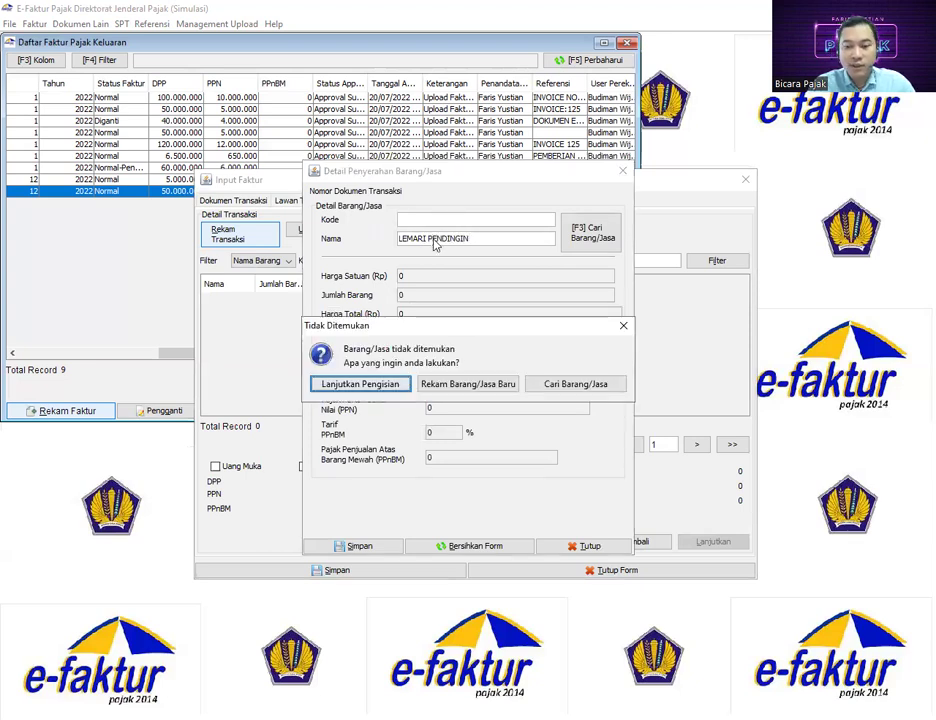
# Give the item unit price 10.000.000 and quantity 2, then save the line and the invoice
pyautogui.click(390, 390)
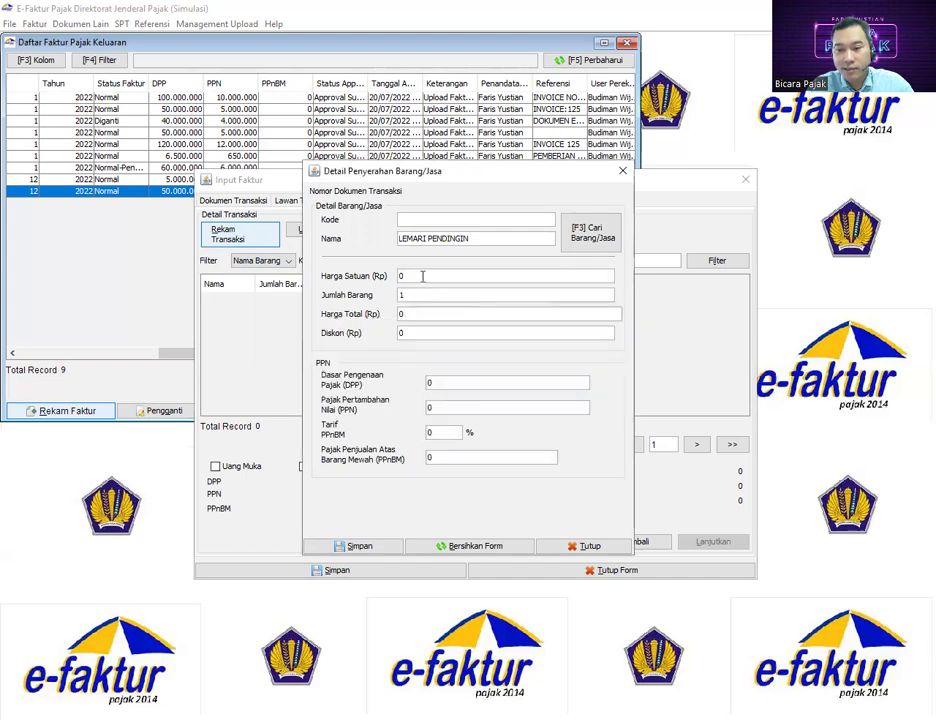
pyautogui.write('10.')
pyautogui.write('000.000')
pyautogui.press('Tab')
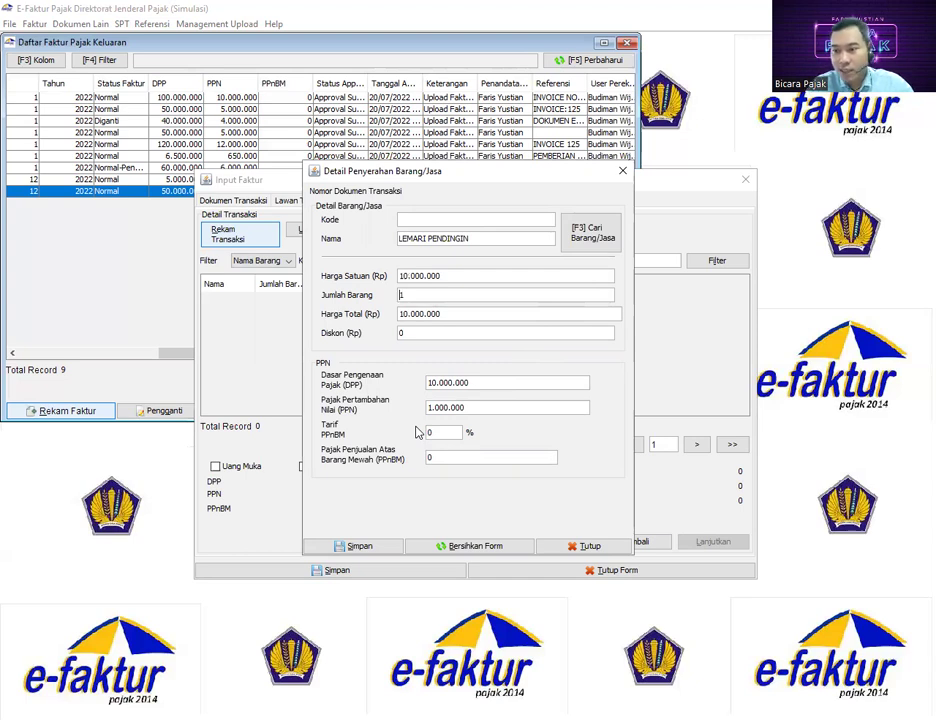
pyautogui.moveTo(418, 295); pyautogui.dragTo(381, 293)
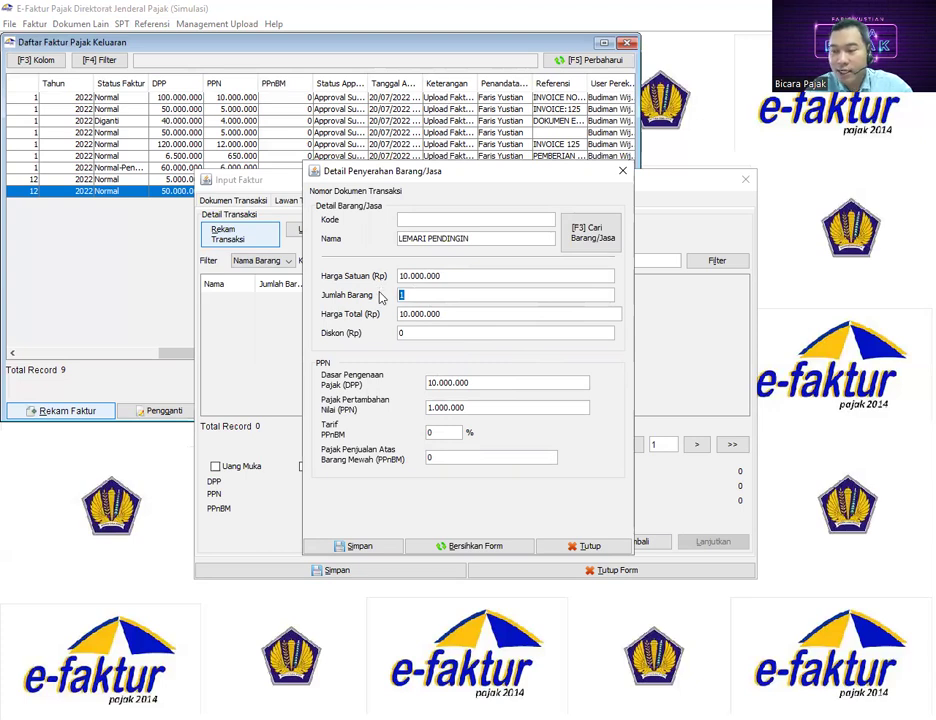
pyautogui.write('2')
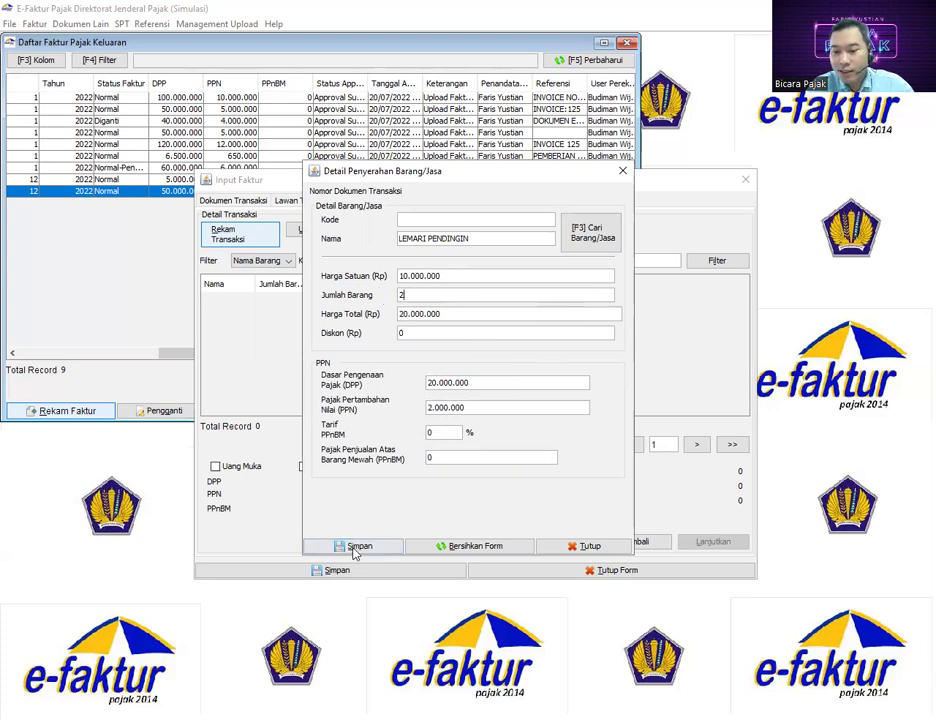
pyautogui.click(360, 546)
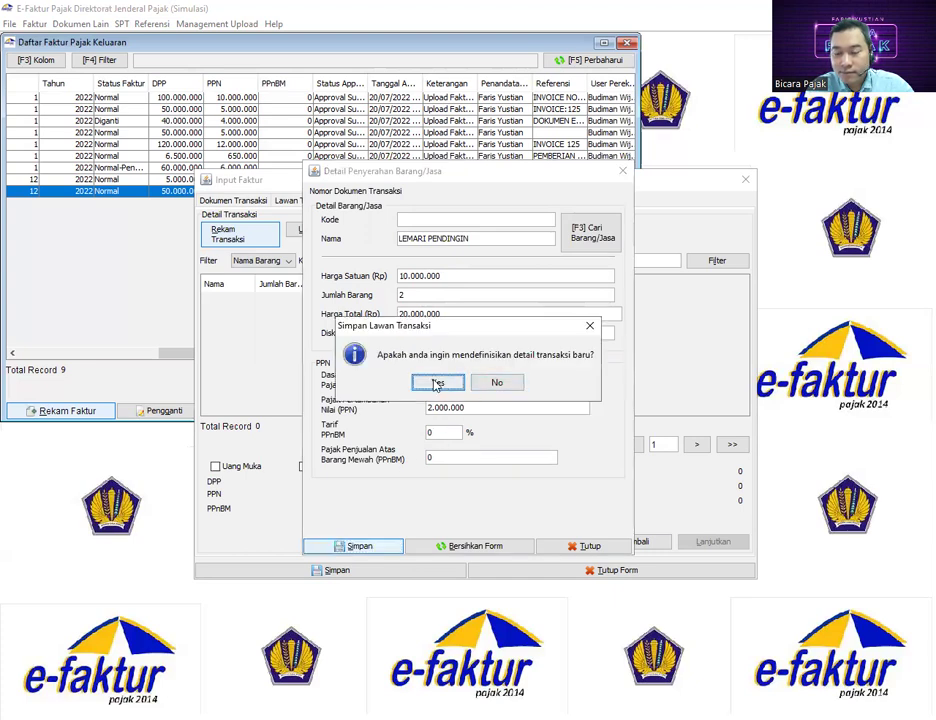
pyautogui.click(500, 383)
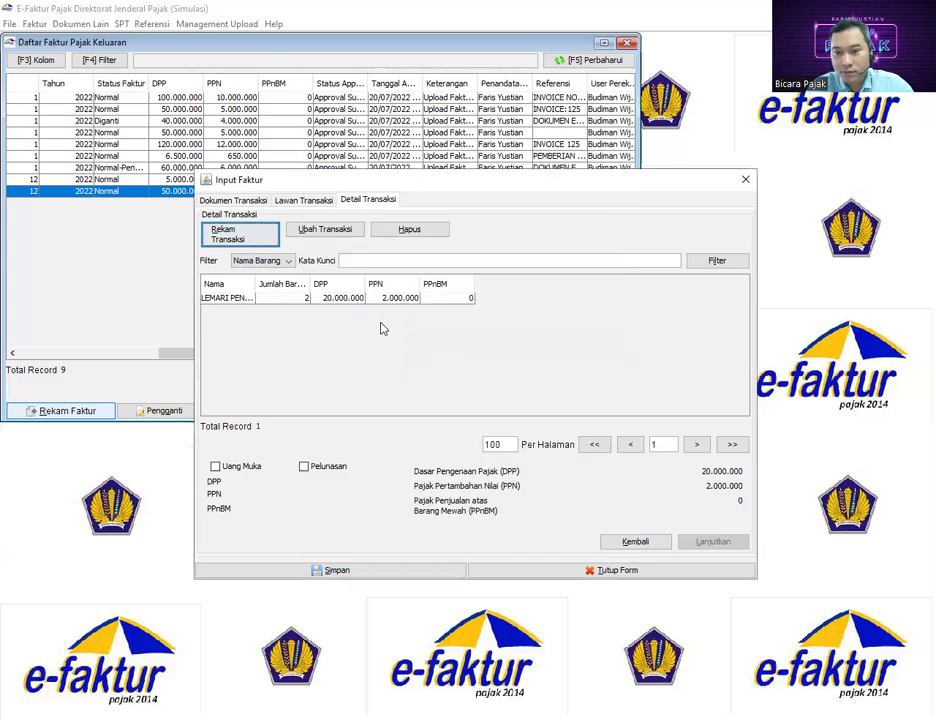
pyautogui.click(352, 569)
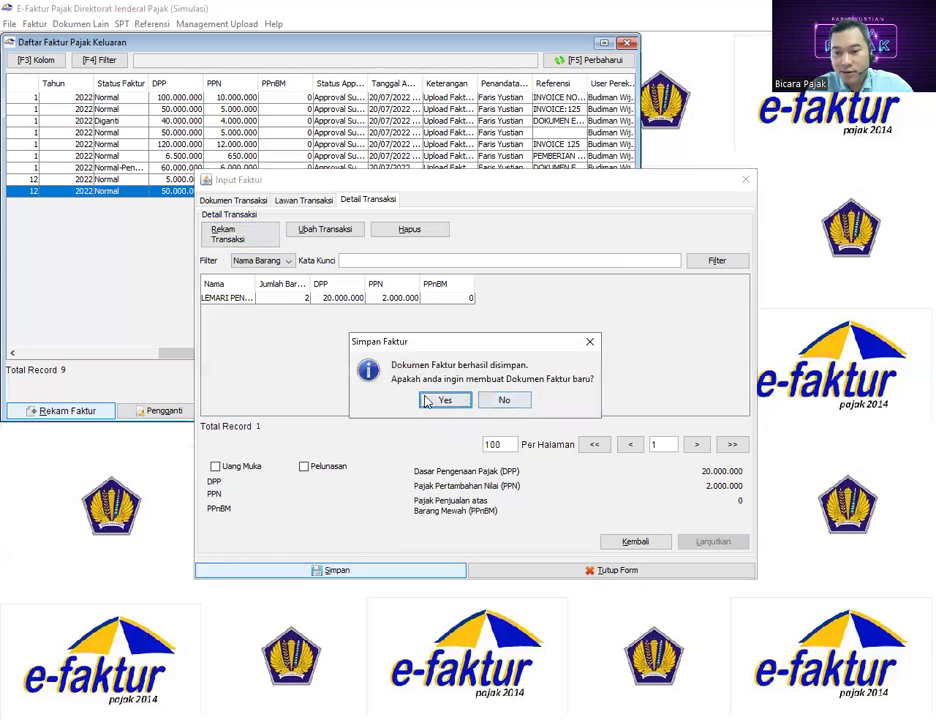
pyautogui.click(503, 400)
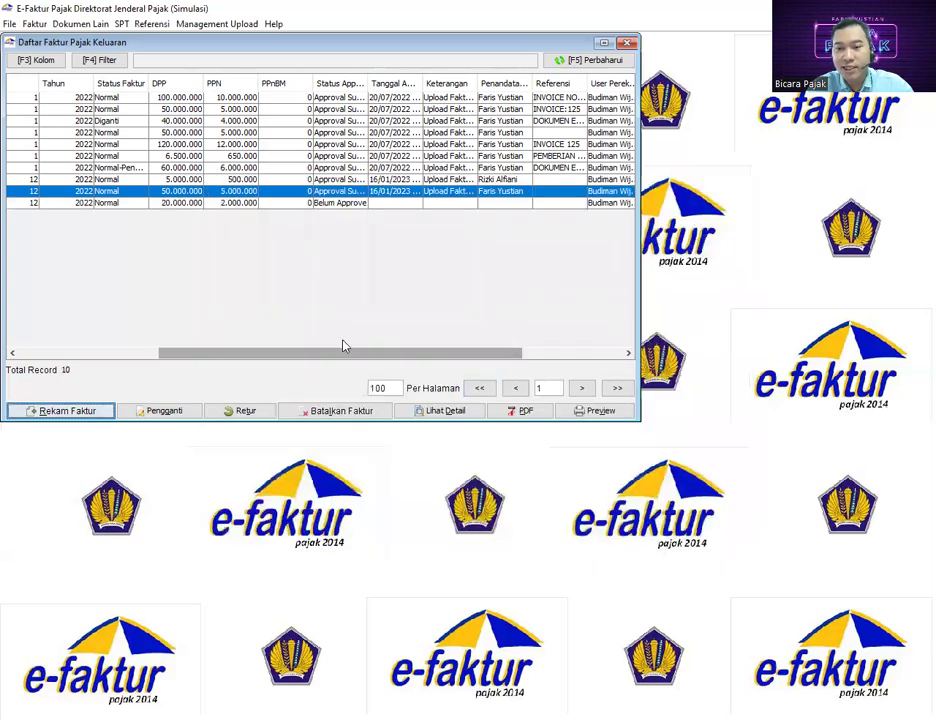
# Select the new 20.000.000 invoice and widen the User Perekam and Penandatangan columns
pyautogui.click(334, 203)
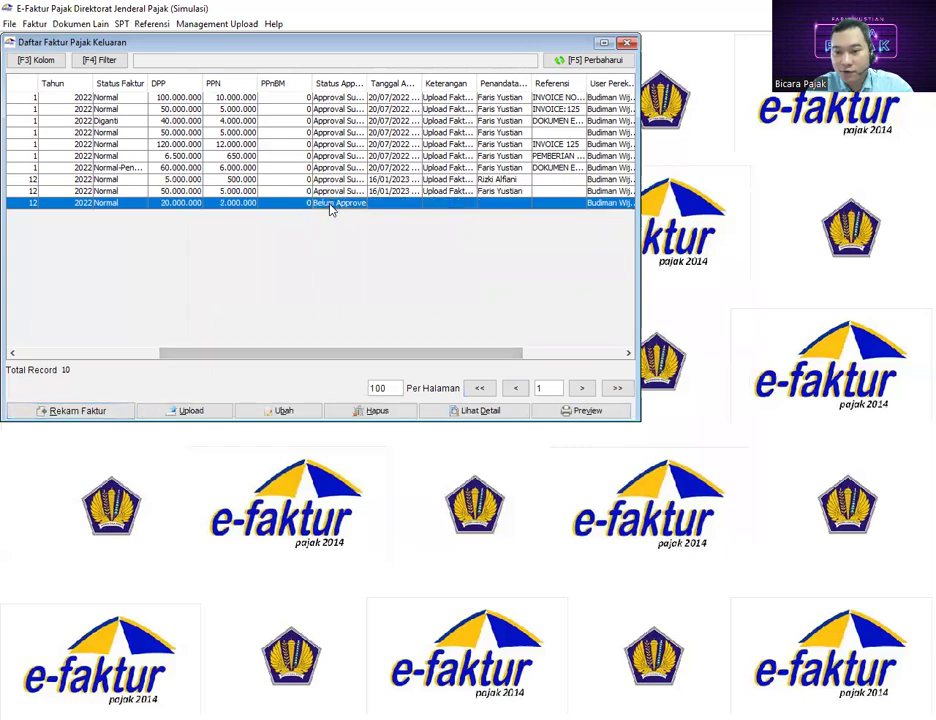
pyautogui.moveTo(324, 355); pyautogui.dragTo(420, 355)
pyautogui.moveTo(480, 83); pyautogui.dragTo(525, 83)
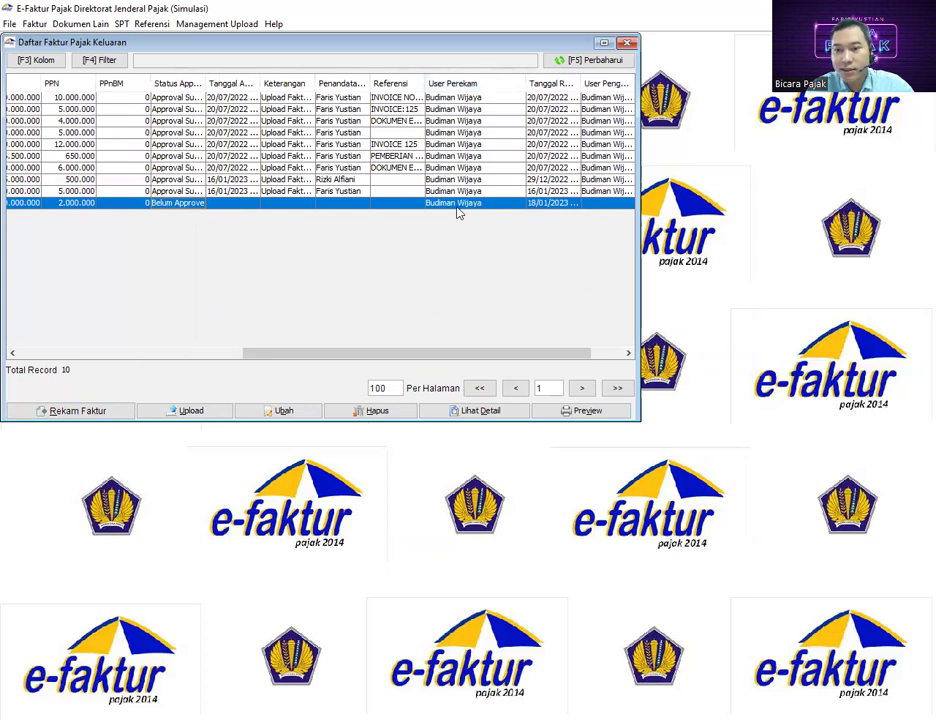
pyautogui.hscroll(-5, 457, 211)
pyautogui.hscroll(6, 457, 211)
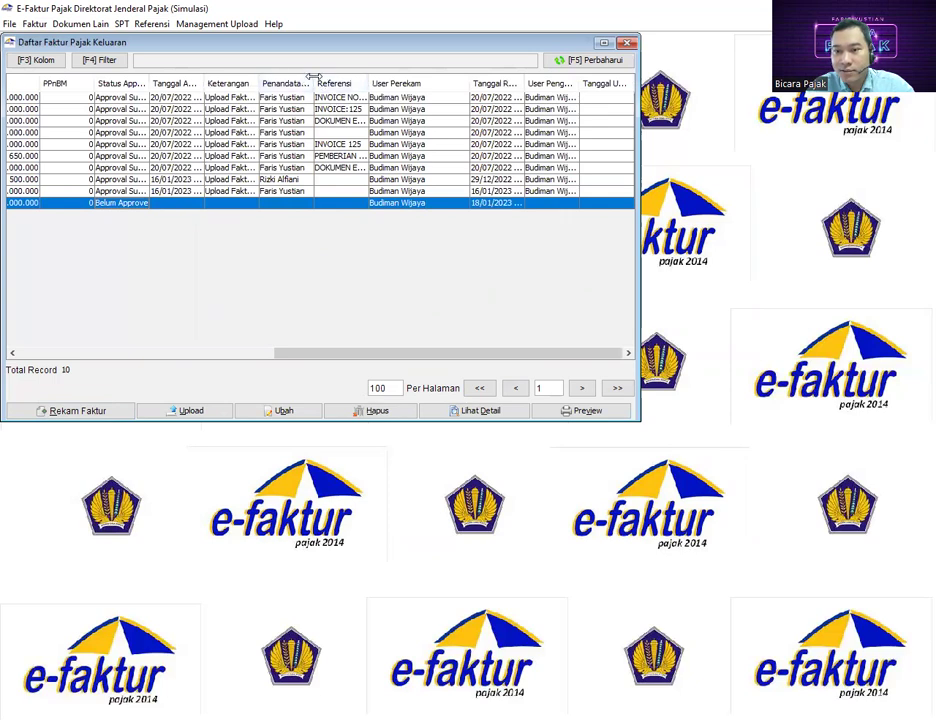
pyautogui.moveTo(313, 83); pyautogui.dragTo(335, 83)
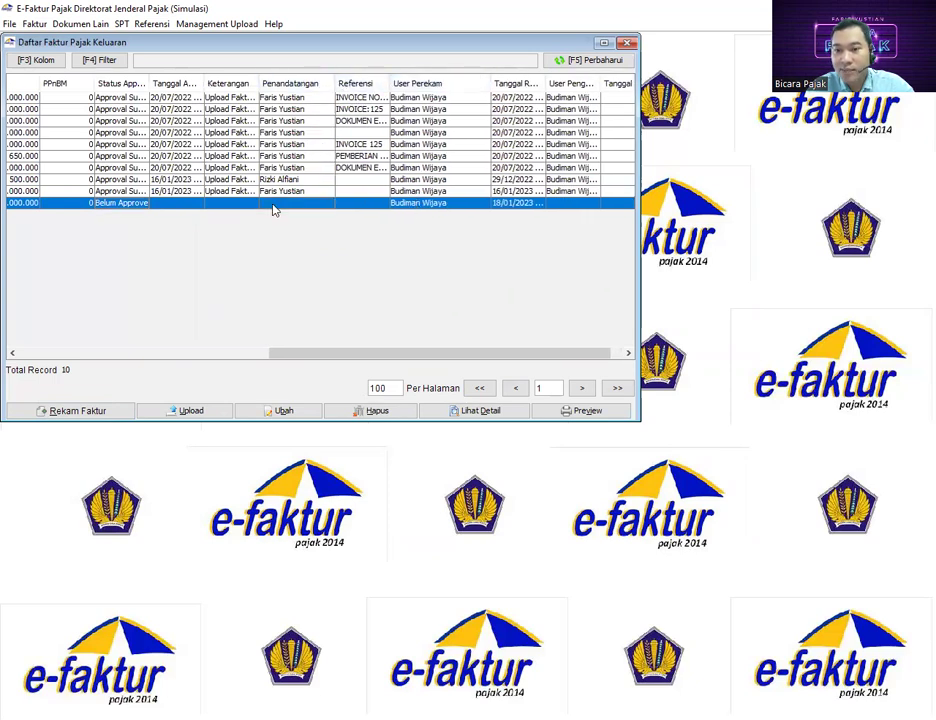
# Upload the selected invoice, confirm, and acknowledge the Siap Upload message
pyautogui.click(189, 412)
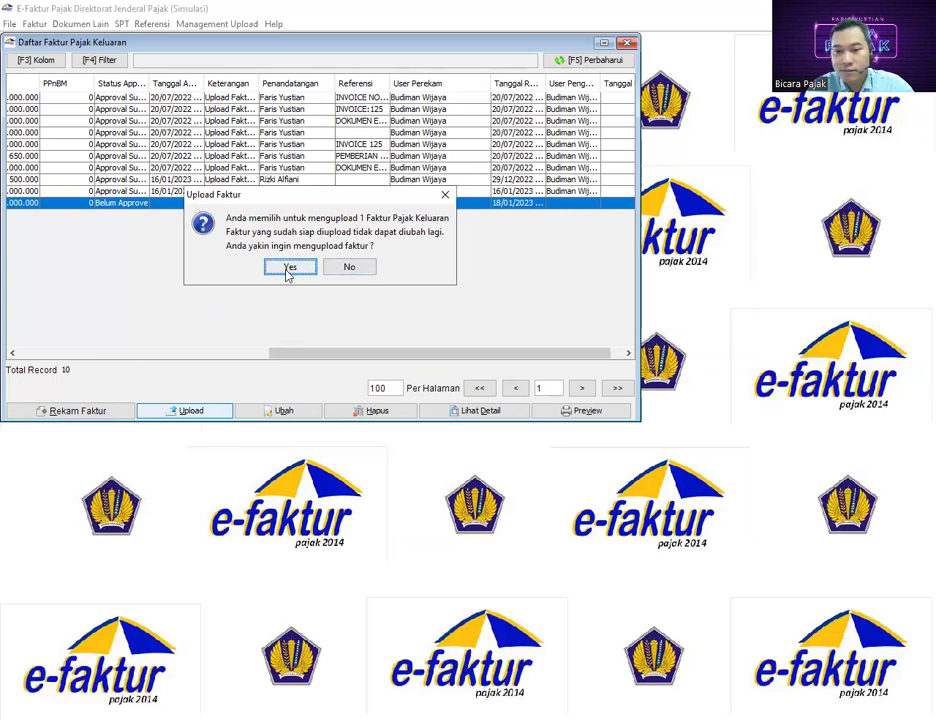
pyautogui.click(288, 268)
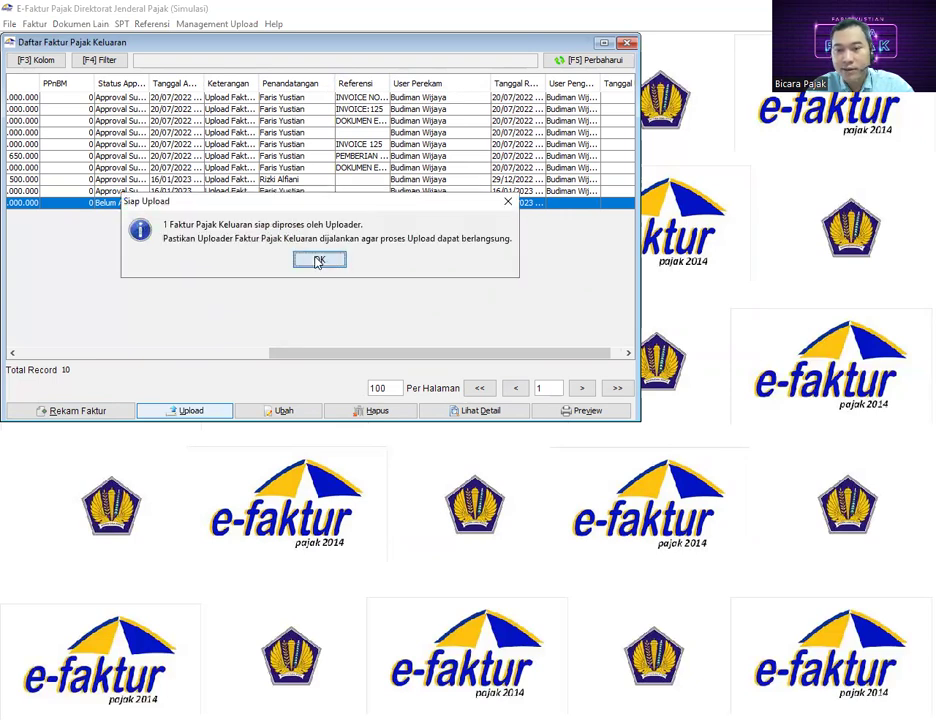
pyautogui.click(318, 261)
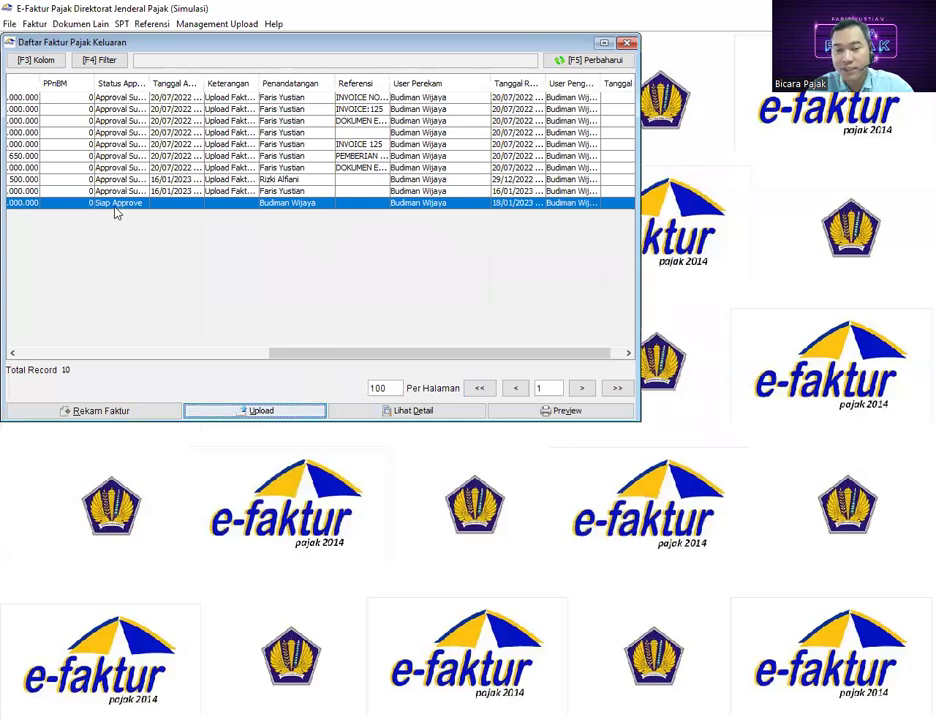
# Open Management Upload > Upload Faktur / Retur and start the uploader
pyautogui.click(216, 25)
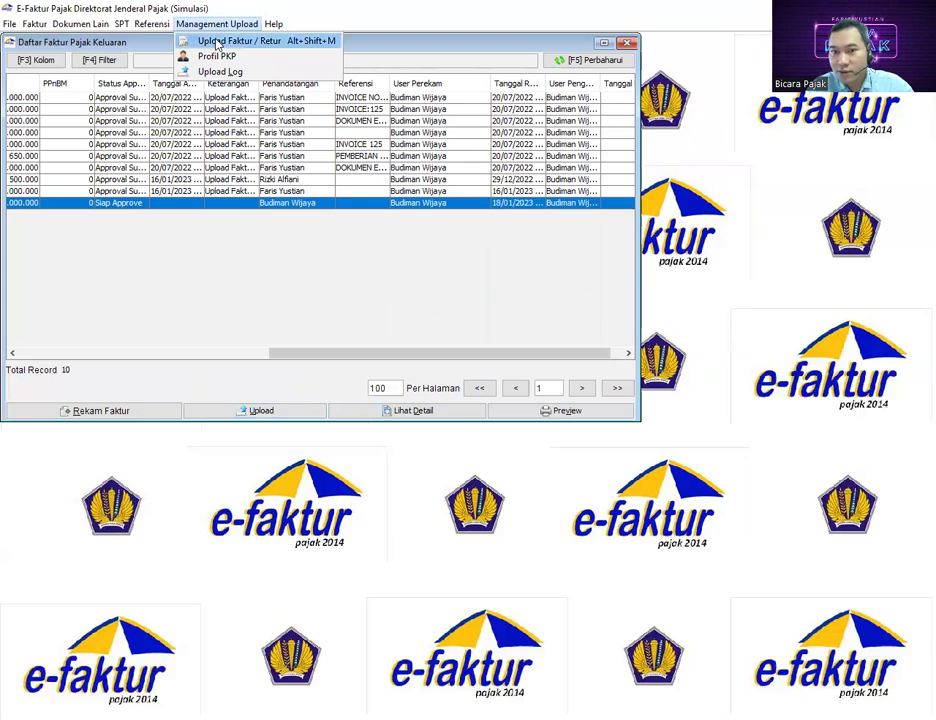
pyautogui.click(216, 43)
pyautogui.moveTo(211, 48); pyautogui.dragTo(448, 82)
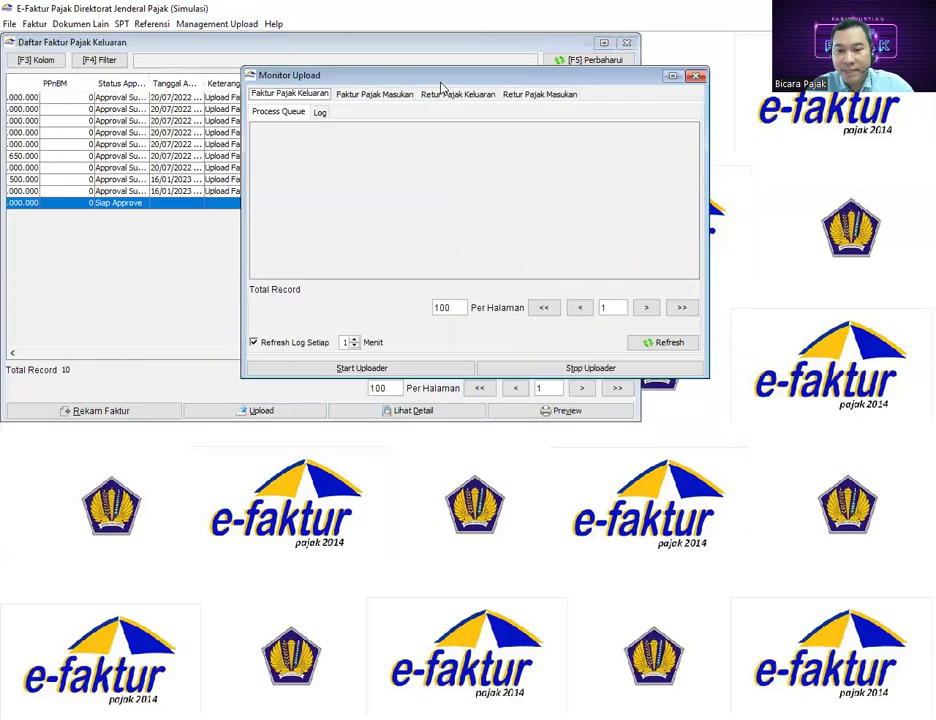
pyautogui.click(380, 370)
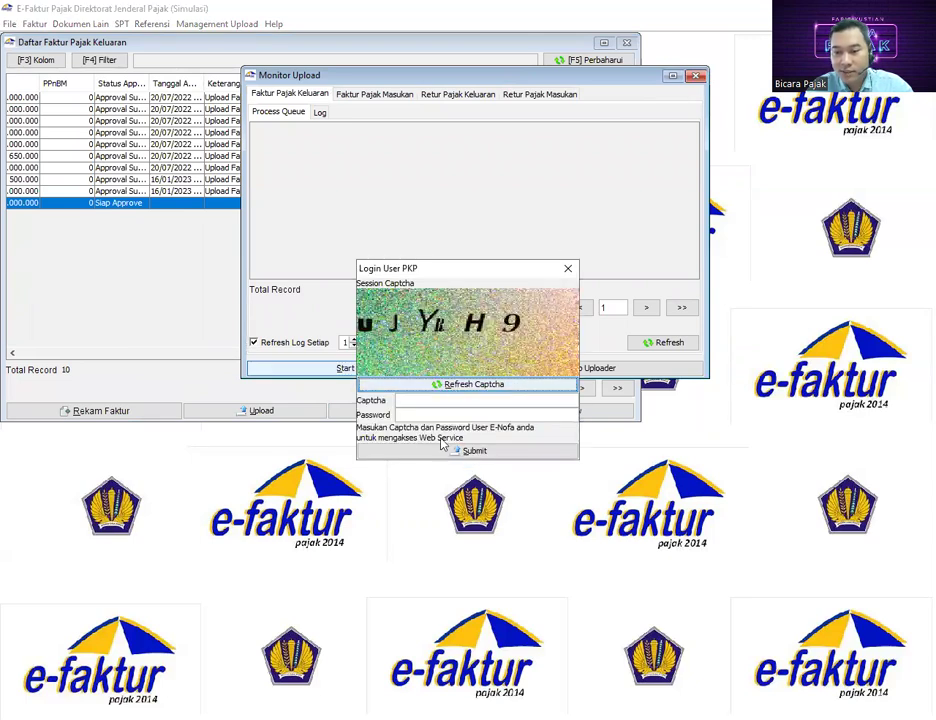
# Enter the captcha code and the account password and submit the PKP login
pyautogui.write('UJY')
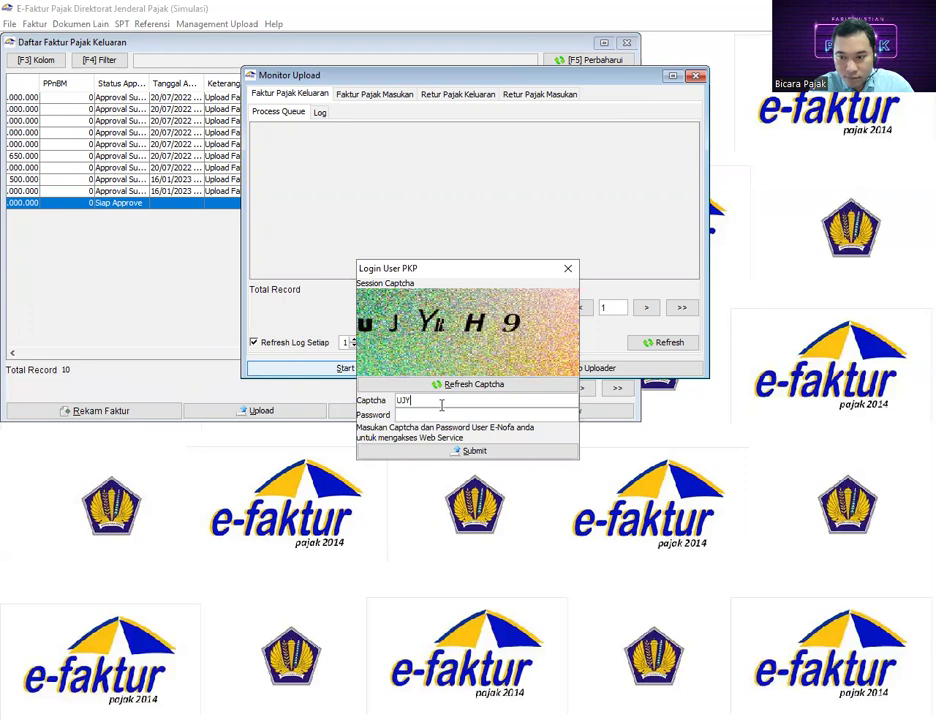
pyautogui.write('BH9')
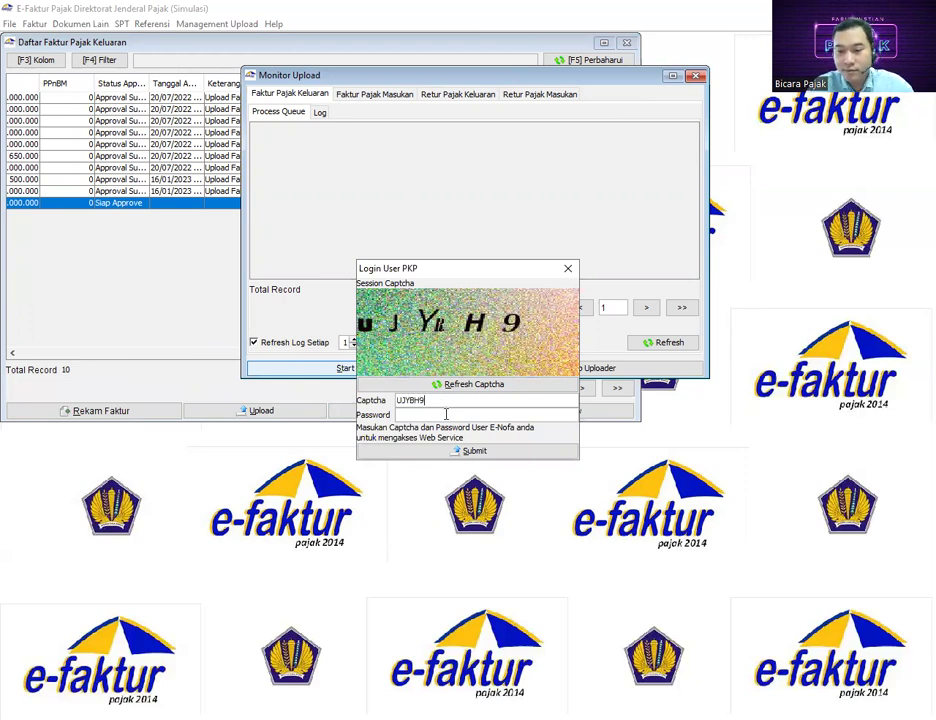
pyautogui.click(446, 414)
pyautogui.write('•••••••••')
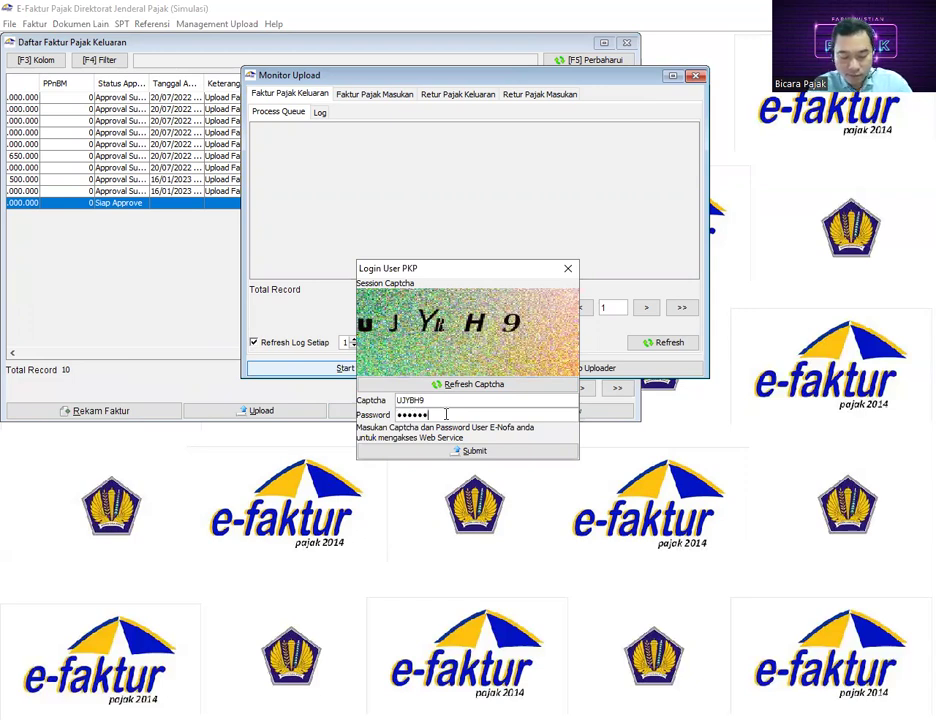
pyautogui.write('••••')
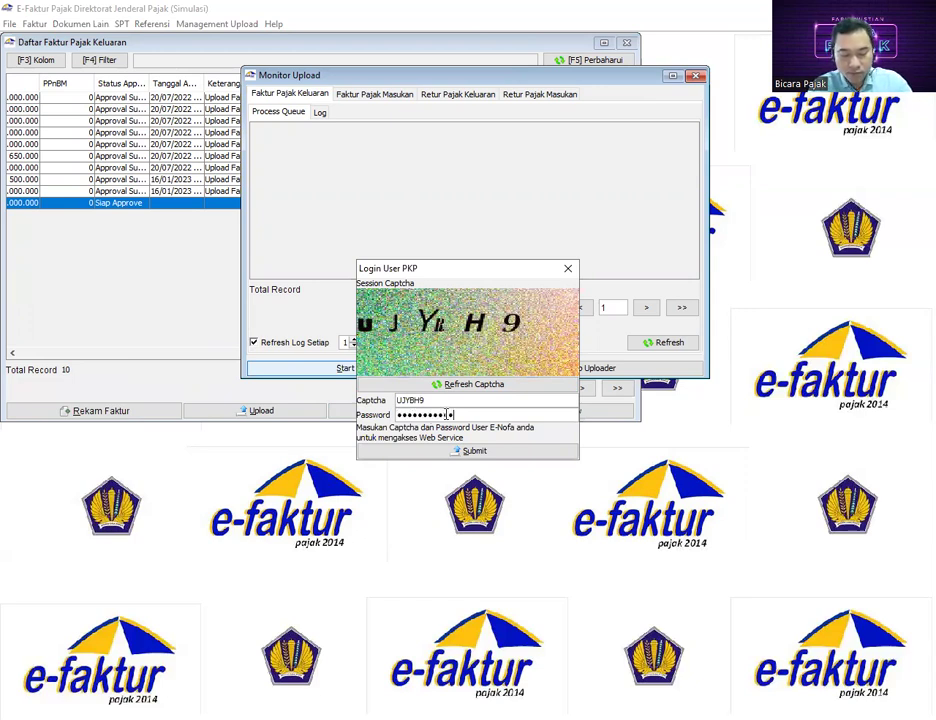
pyautogui.click(463, 452)
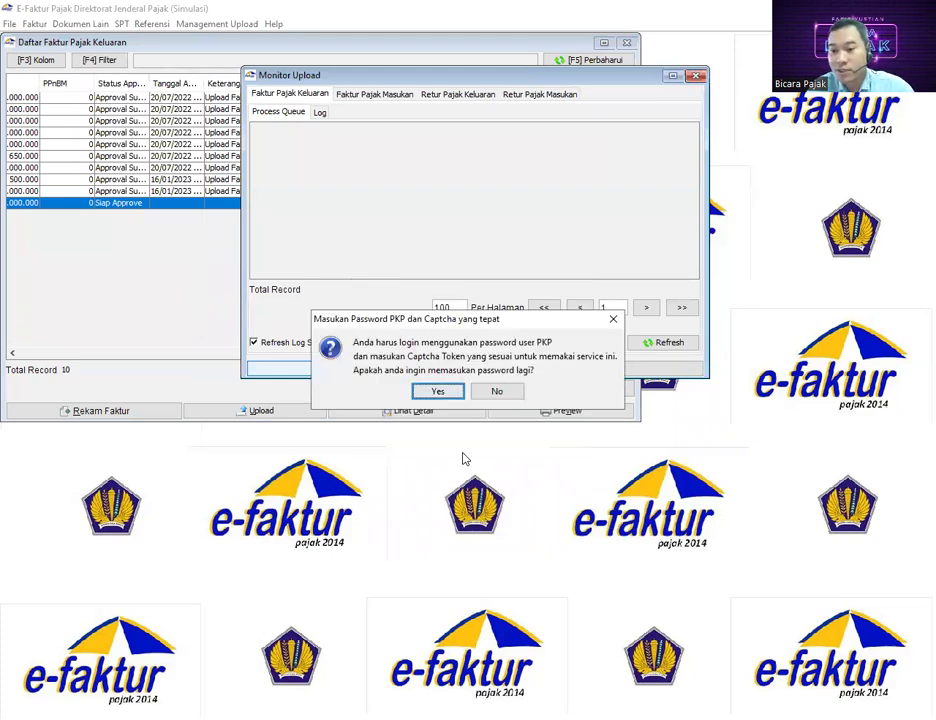
# Retry the login with a fresh captcha and the password, then dismiss the uploader-running notice
pyautogui.click(439, 392)
pyautogui.click(461, 402)
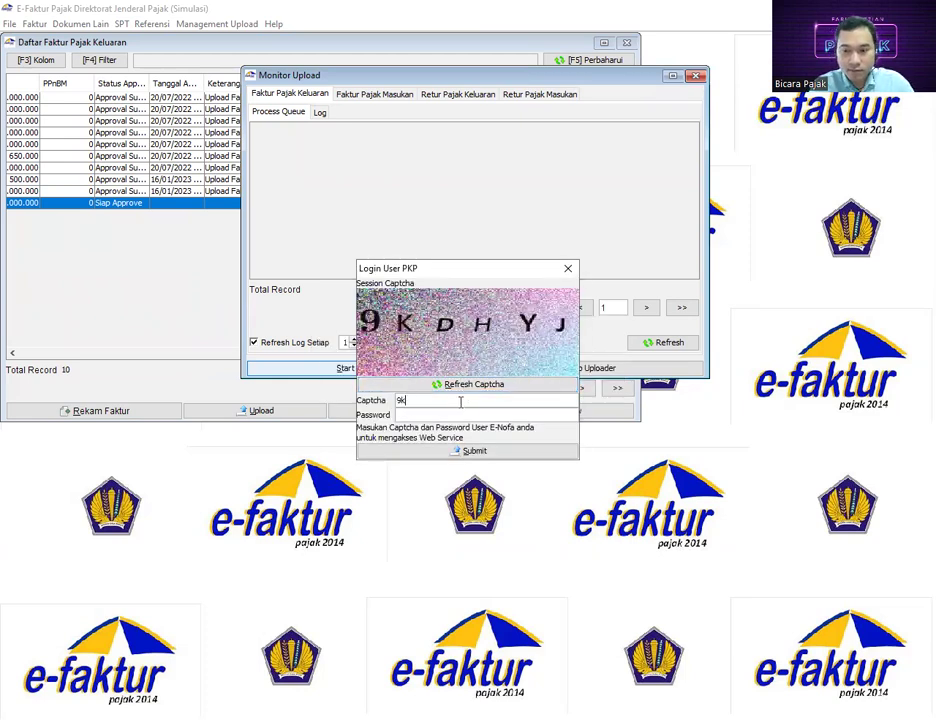
pyautogui.press('BackSpace')
pyautogui.press('BackSpace')
pyautogui.press('BackSpace')
pyautogui.write('9')
pyautogui.write('KD')
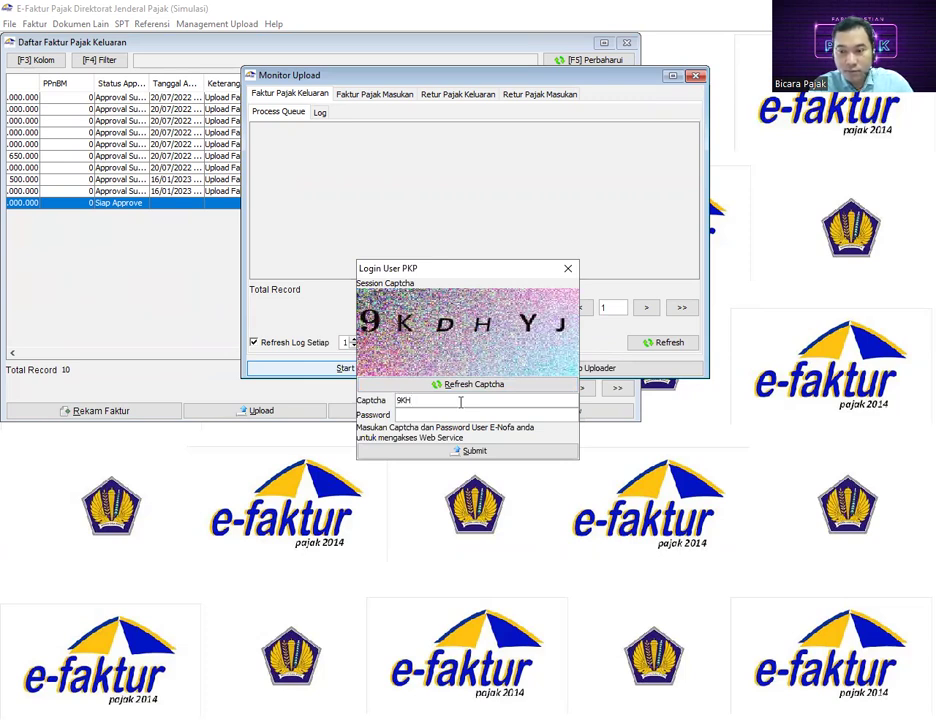
pyautogui.write('H')
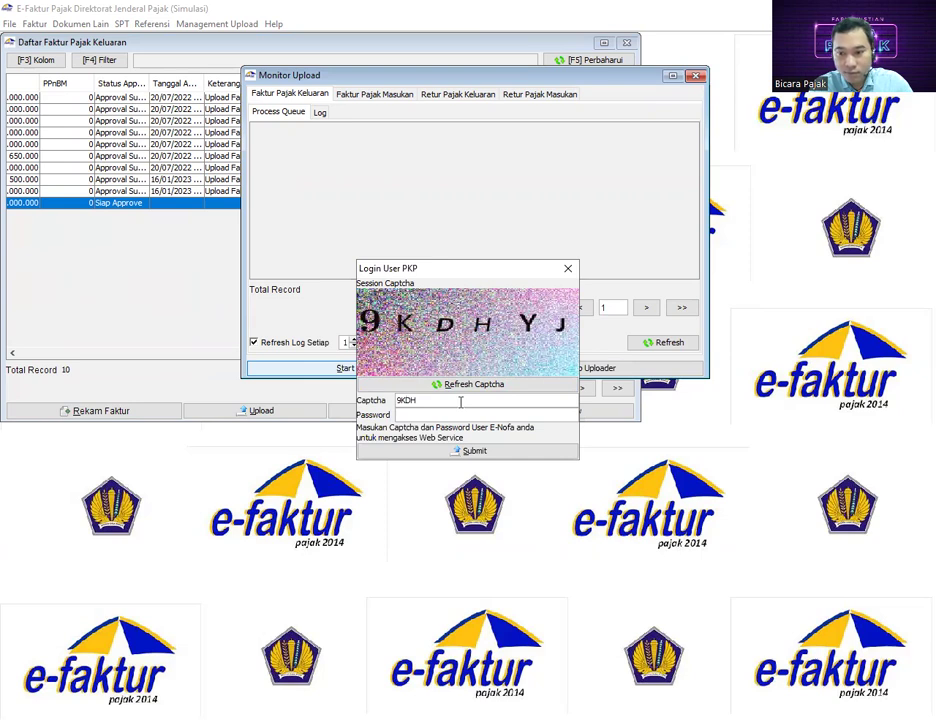
pyautogui.write('YJ')
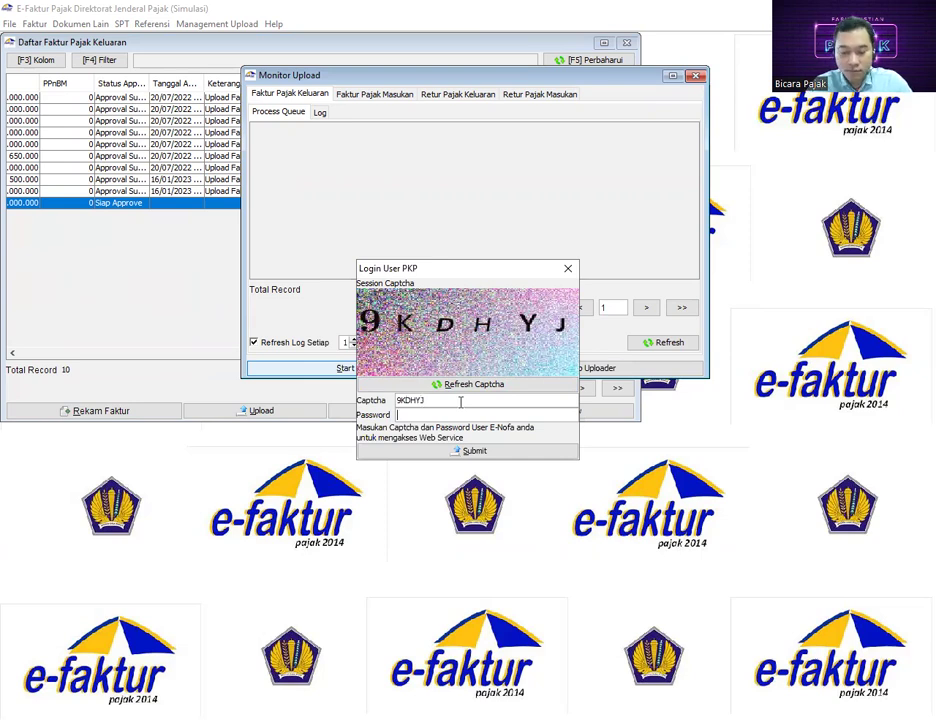
pyautogui.write('••••••••')
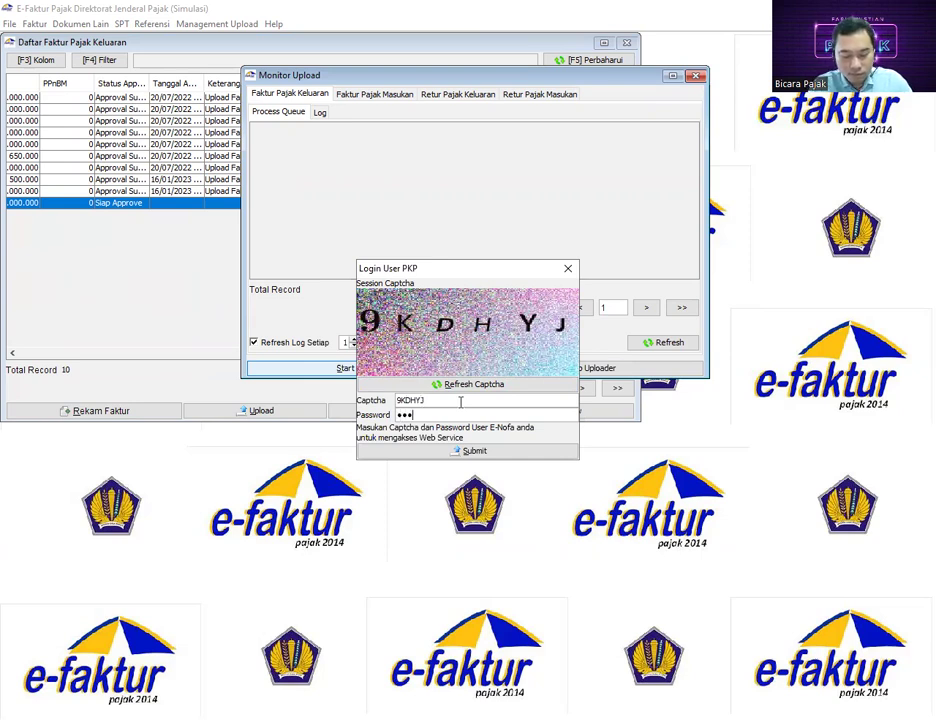
pyautogui.write('•••••')
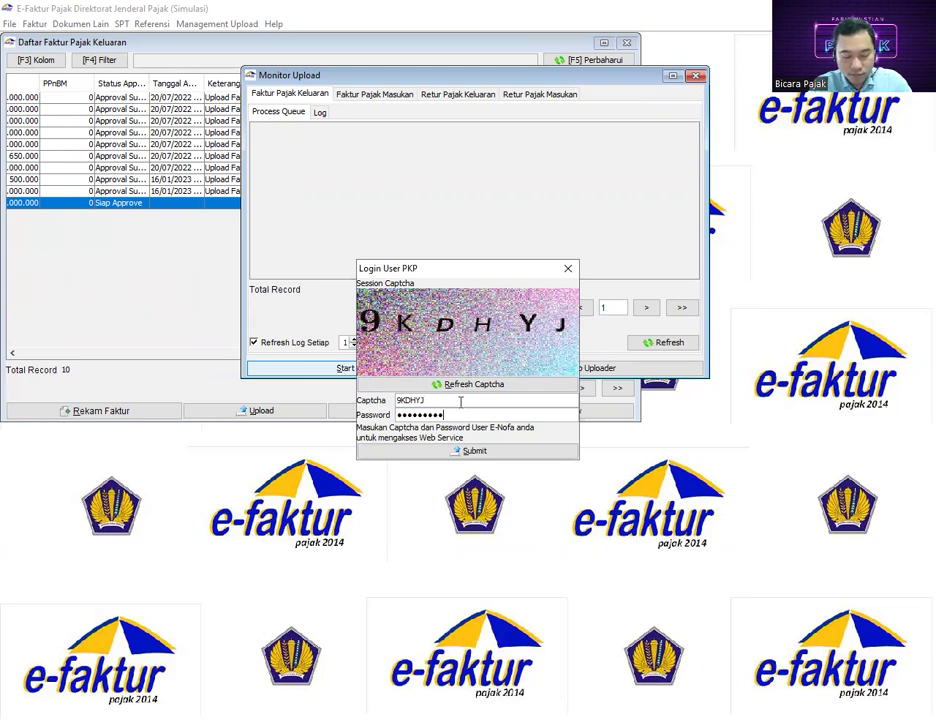
pyautogui.click(461, 452)
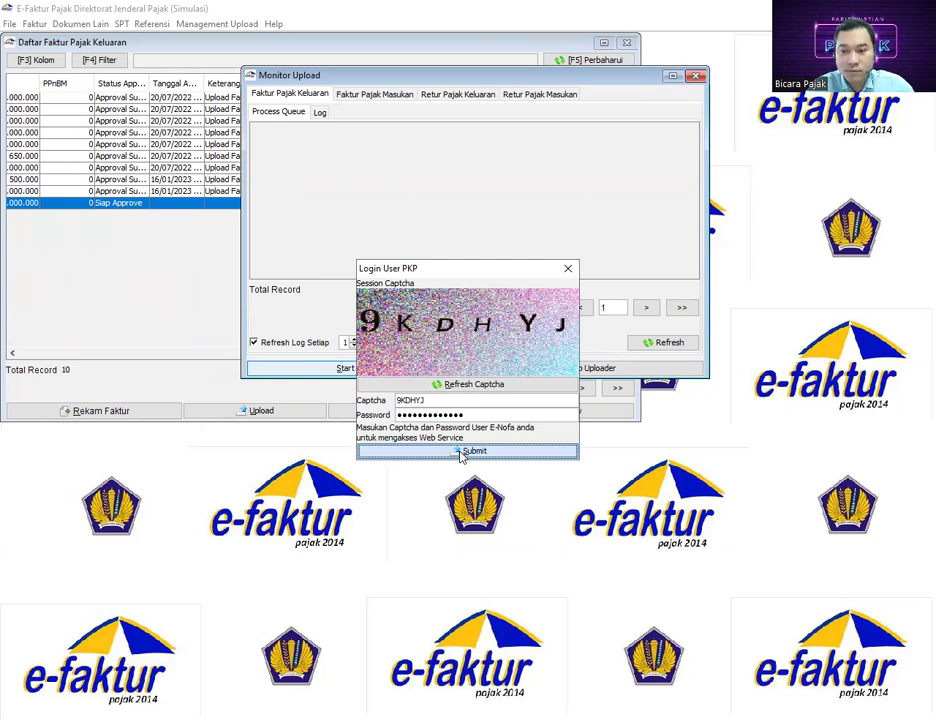
pyautogui.click(475, 256)
pyautogui.click(125, 205)
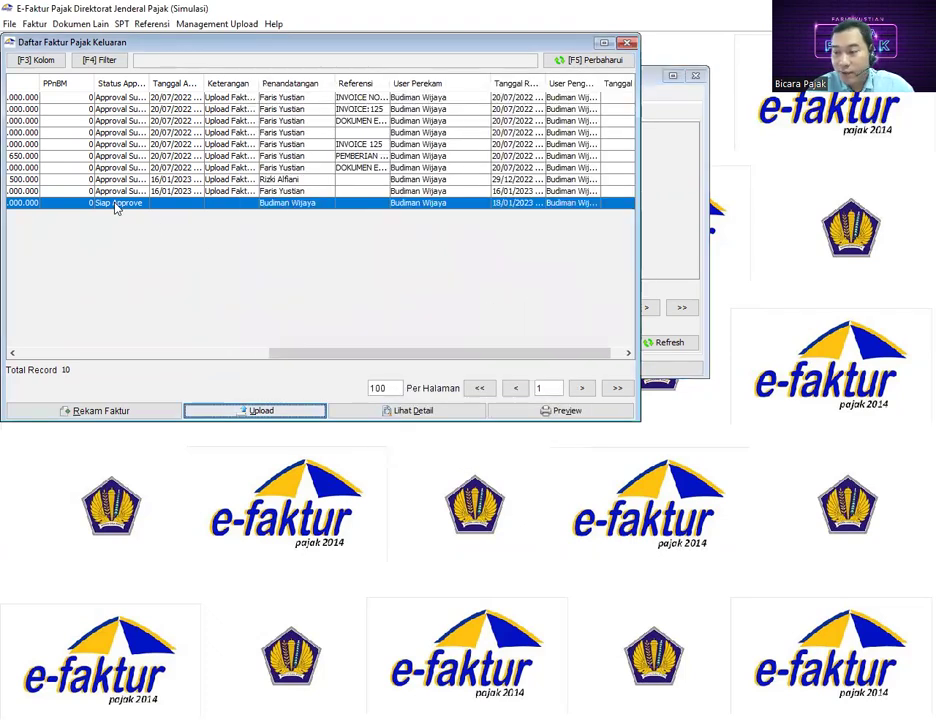
# Refresh the invoice list and widen Status Approval to read Approval Sukses, then preview the invoice
pyautogui.click(607, 62)
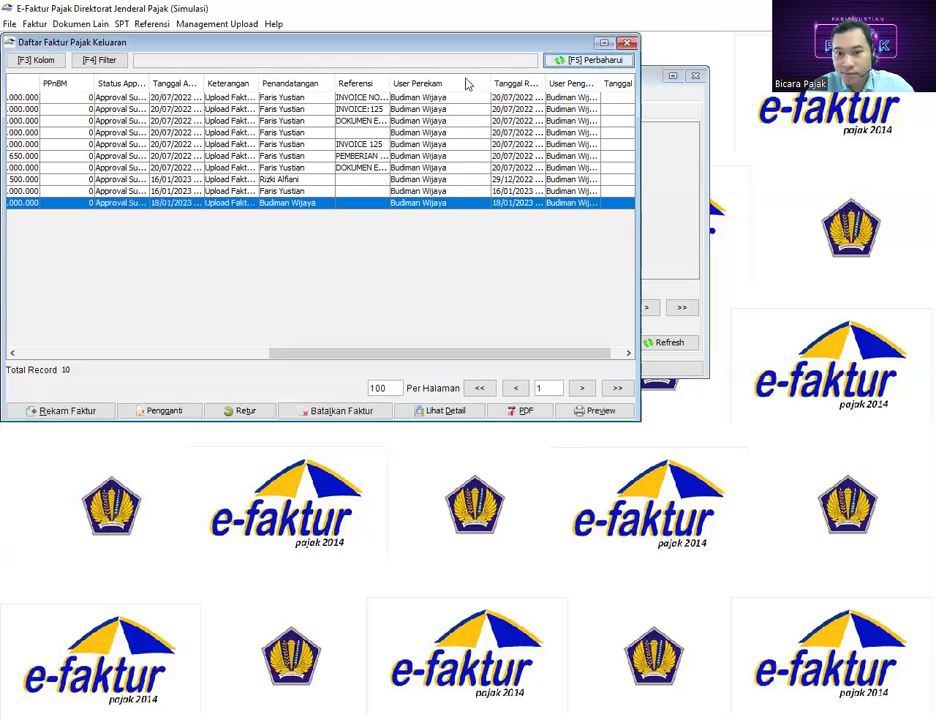
pyautogui.doubleClick(150, 85)
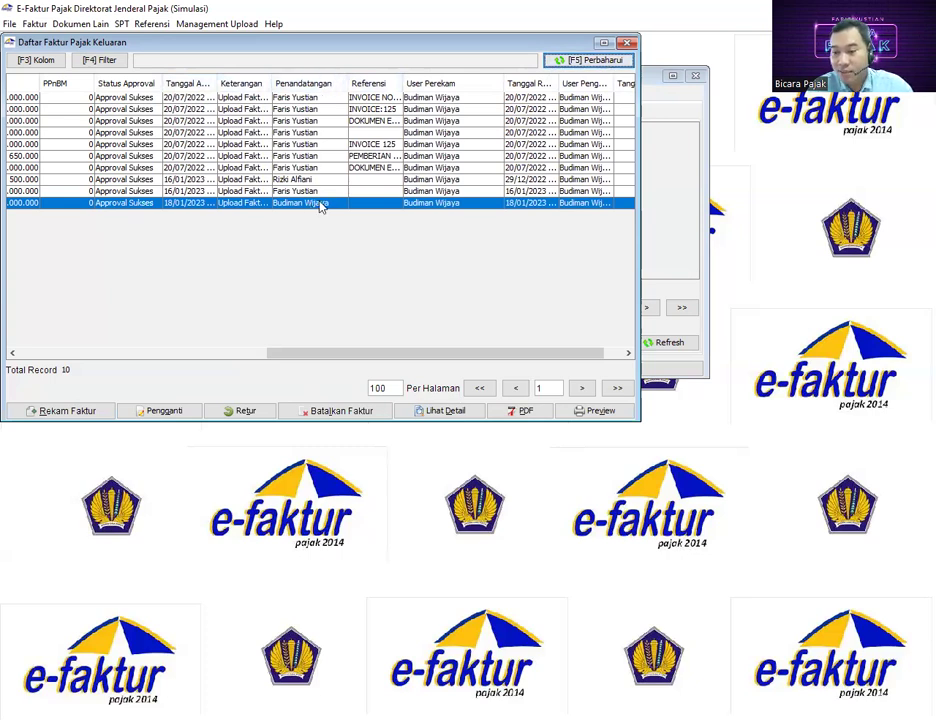
pyautogui.click(601, 411)
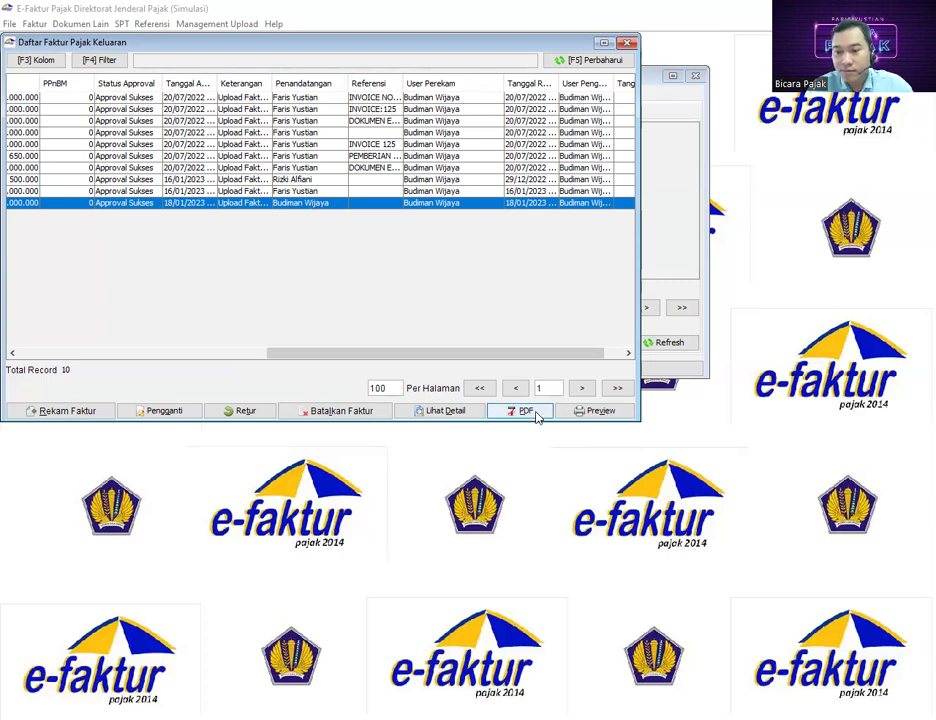
# Save the approved invoice's Faktur Pajak PDF to the Desktop and close the Cetak PDF selesai message
pyautogui.click(537, 416)
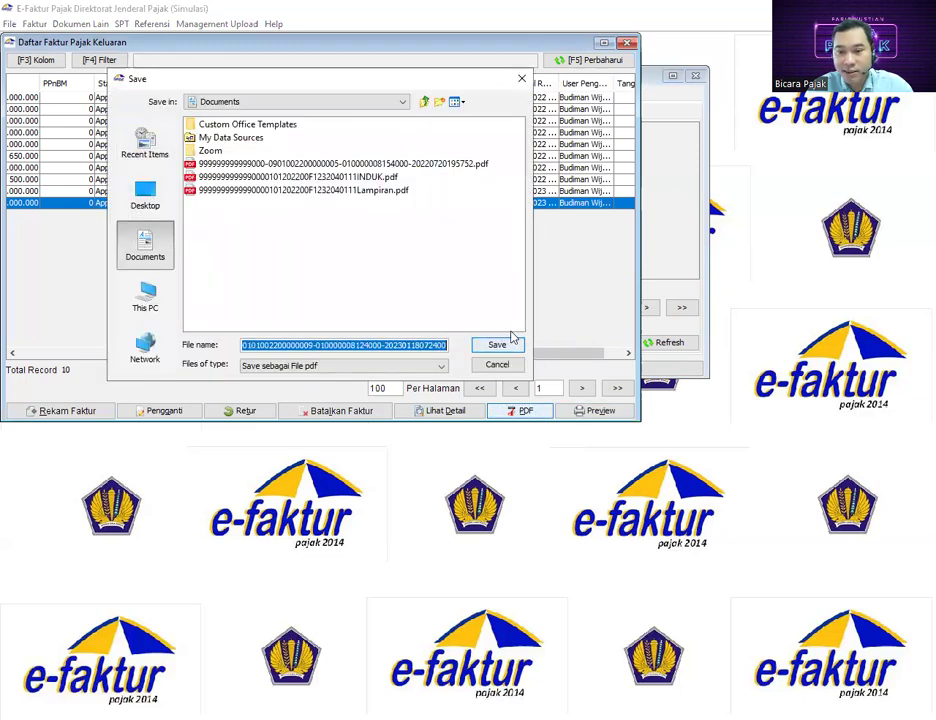
pyautogui.click(141, 206)
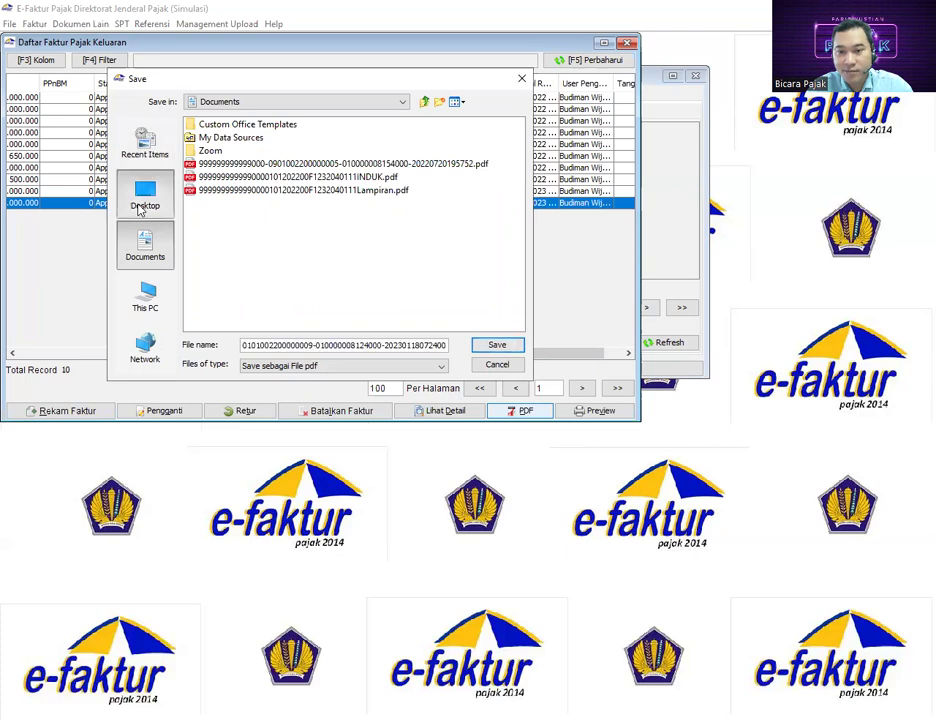
pyautogui.click(497, 345)
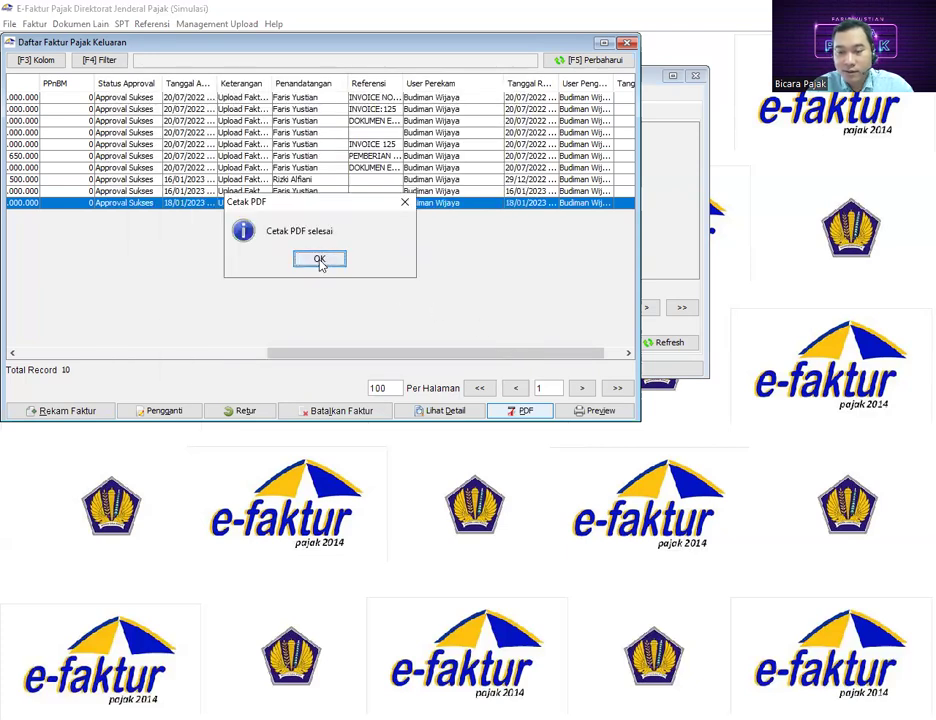
pyautogui.click(319, 260)
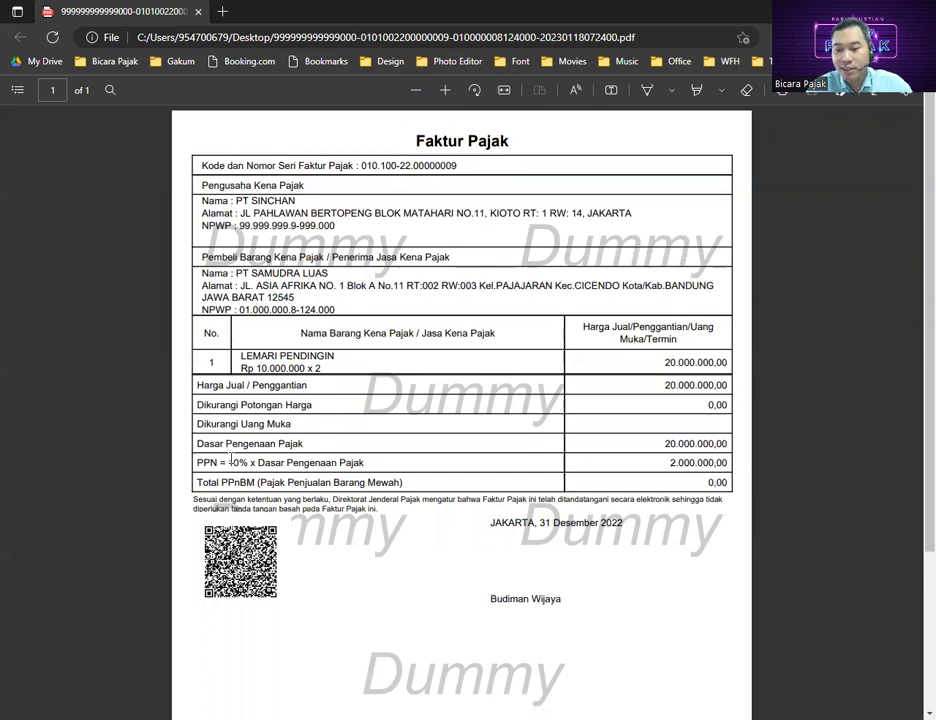
# Check the 'PPN = 10% x Dasar Pengenaan Pajak' line, then view the 'JAKARTA, 31 Desember 2022' signature block
pyautogui.moveTo(220, 463); pyautogui.dragTo(237, 467)
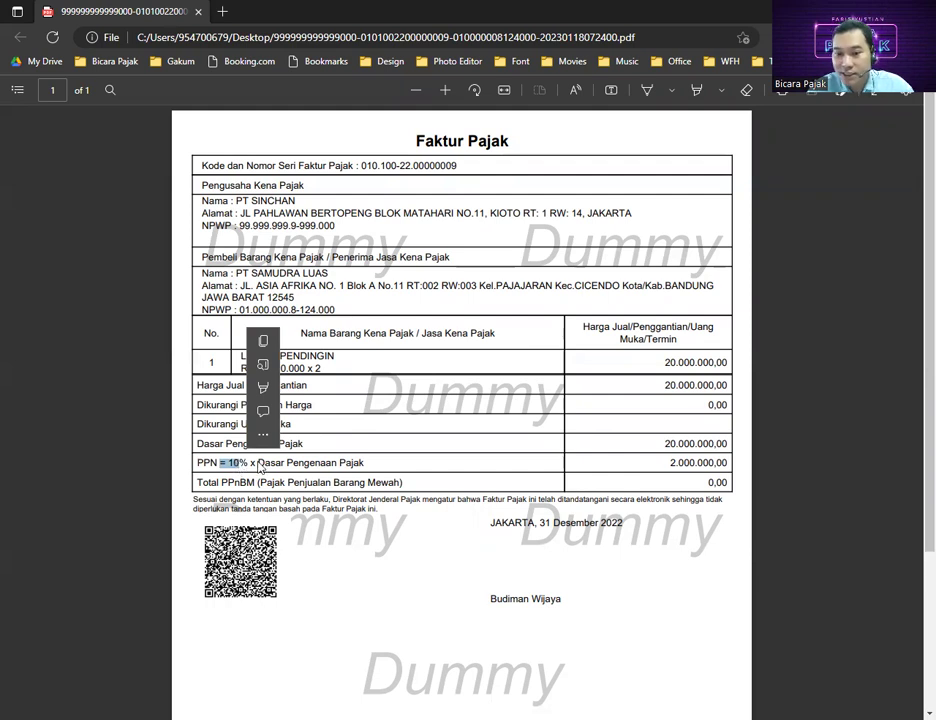
pyautogui.click(362, 481)
pyautogui.scroll(-1, 362, 481)
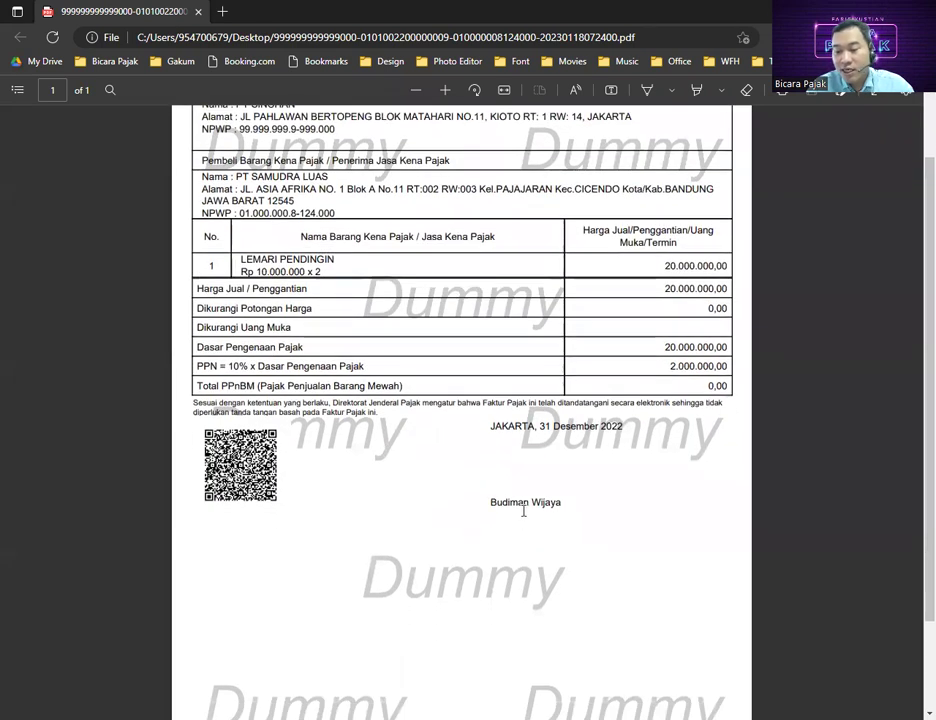